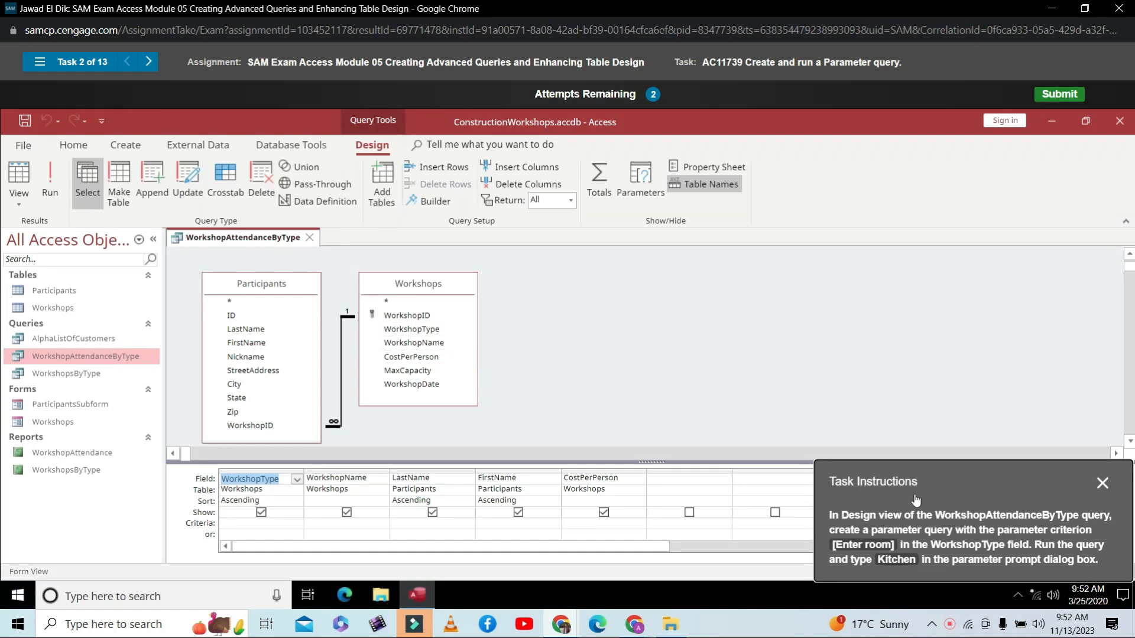
# - Add the parameter criterion [Enter room] to the WorkshopType field of the WorkshopAttendanceByType query
pyautogui.moveTo(932, 488); pyautogui.dragTo(905, 264)
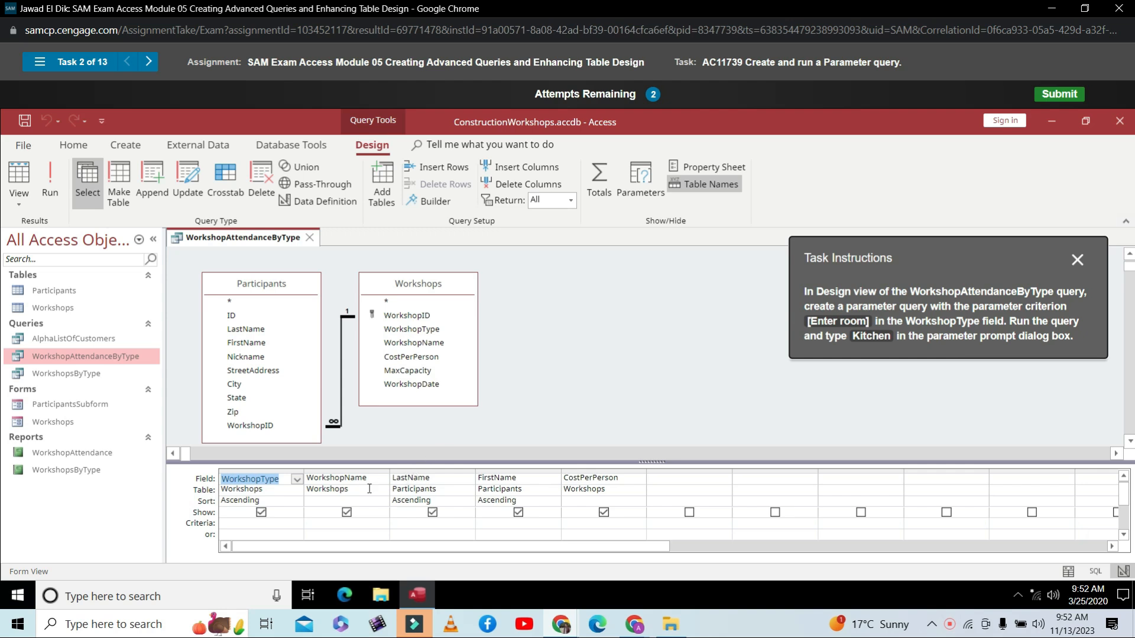
pyautogui.click(238, 527)
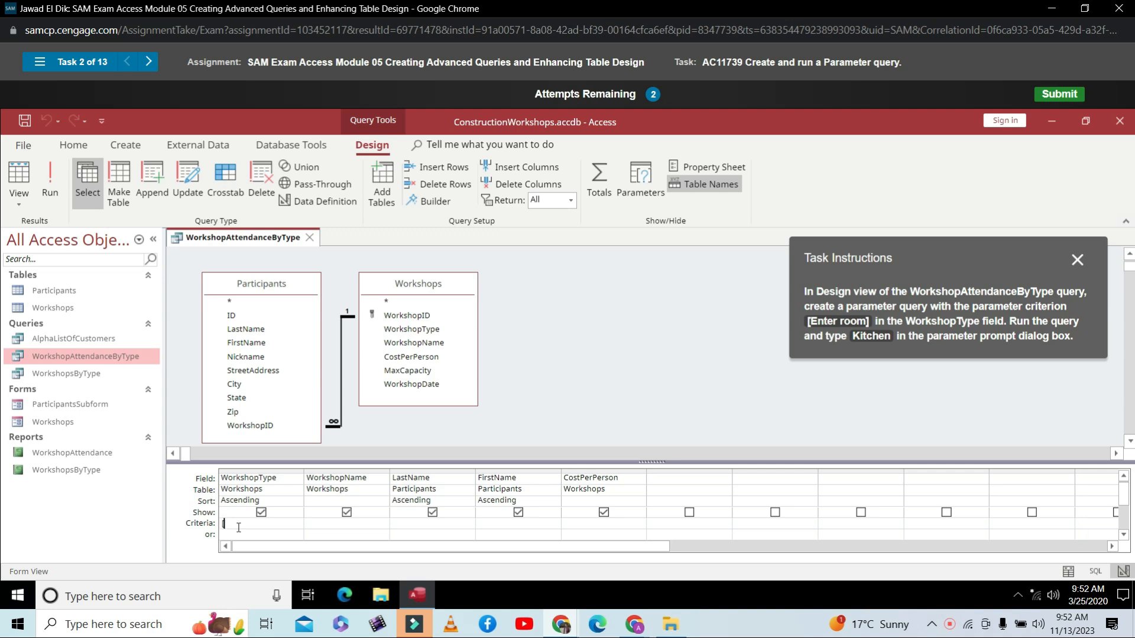
pyautogui.write('[Enter room]')
pyautogui.press('Tab')
# - Run the parameter query and supply Kitchen as the room value
pyautogui.click(48, 176)
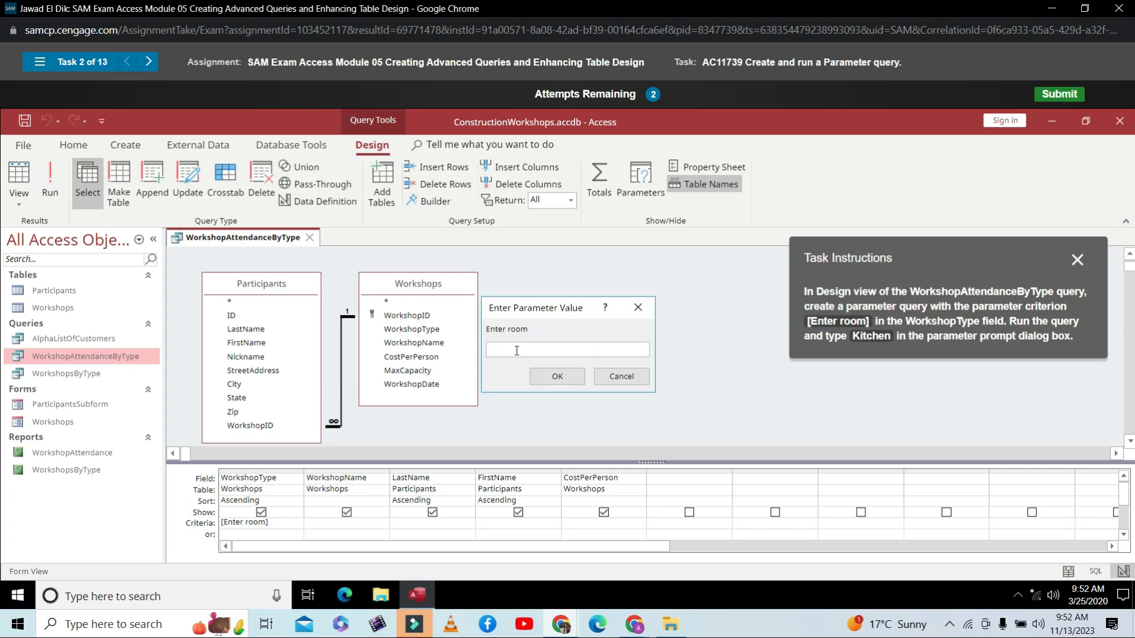
pyautogui.write('Kitchen')
pyautogui.click(556, 377)
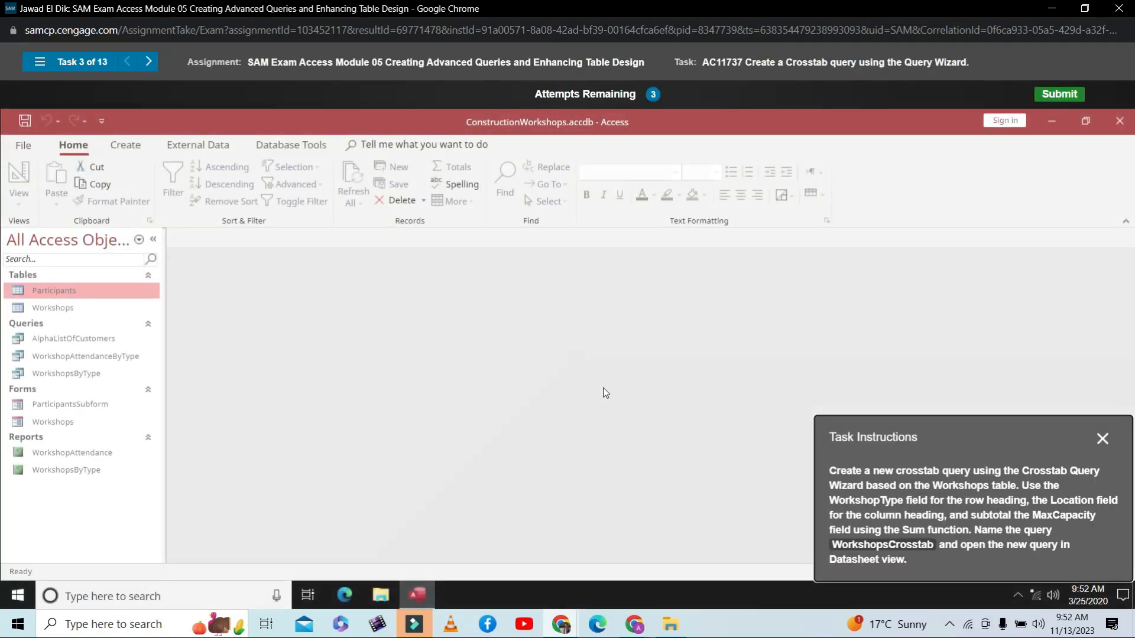
# - Start a new query with the Crosstab Query Wizard and base it on the Workshops table
pyautogui.moveTo(945, 440); pyautogui.dragTo(972, 222)
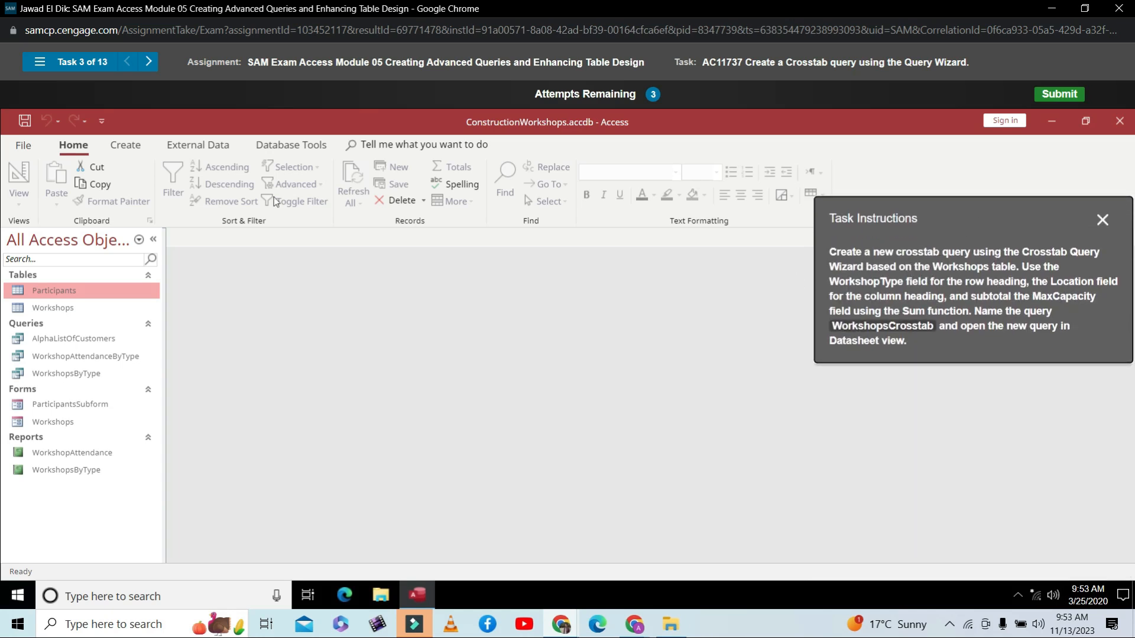
pyautogui.click(131, 151)
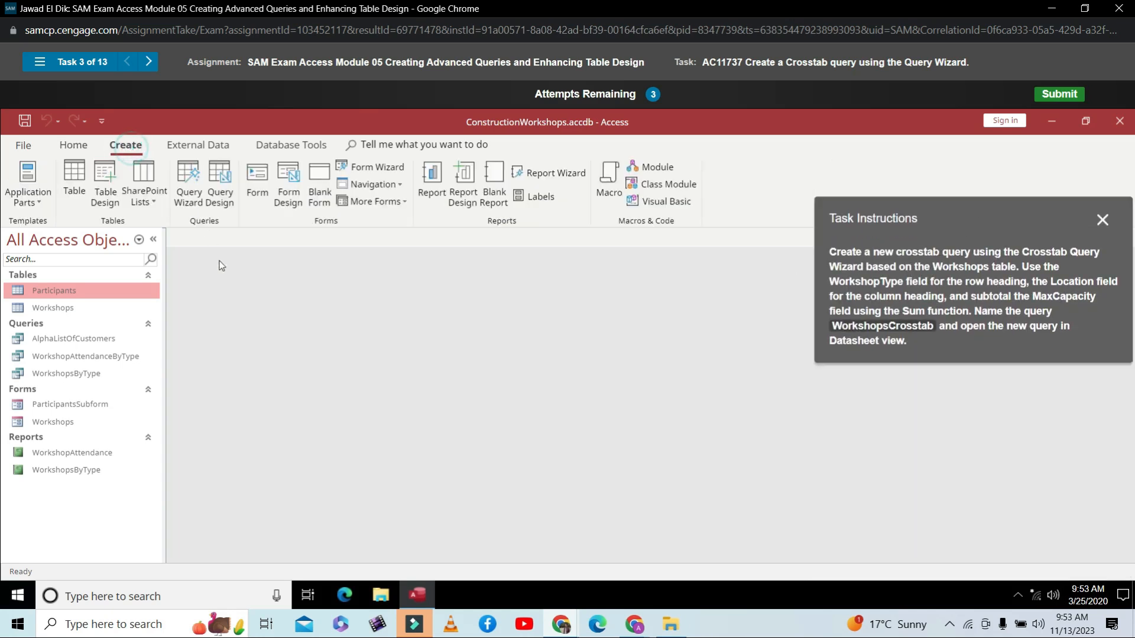
pyautogui.click(192, 203)
pyautogui.click(641, 266)
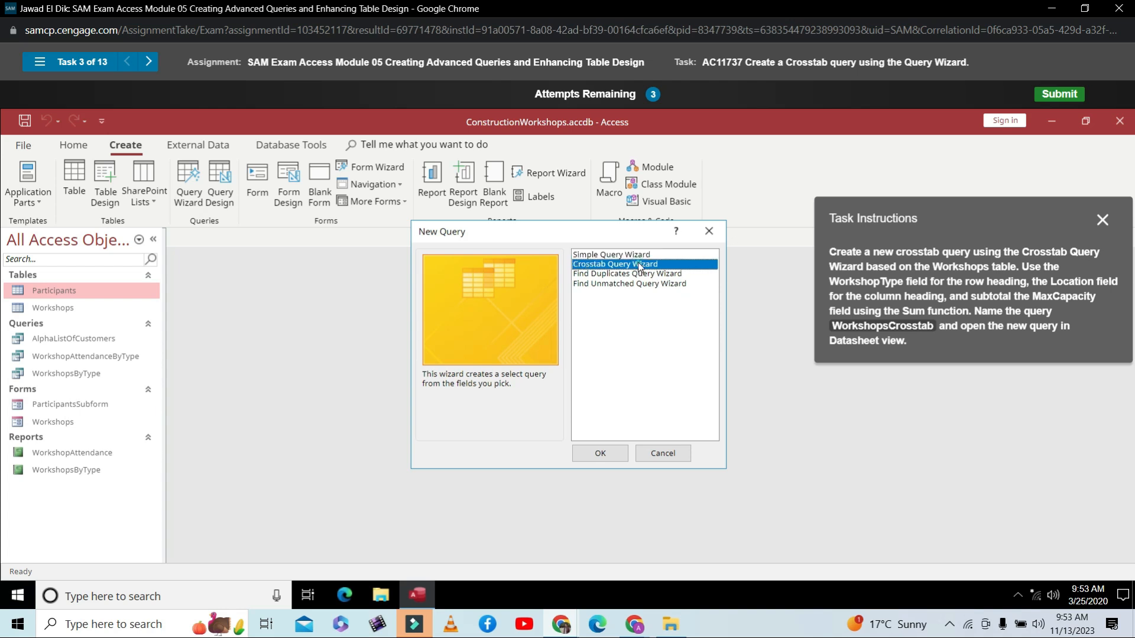
pyautogui.click(607, 453)
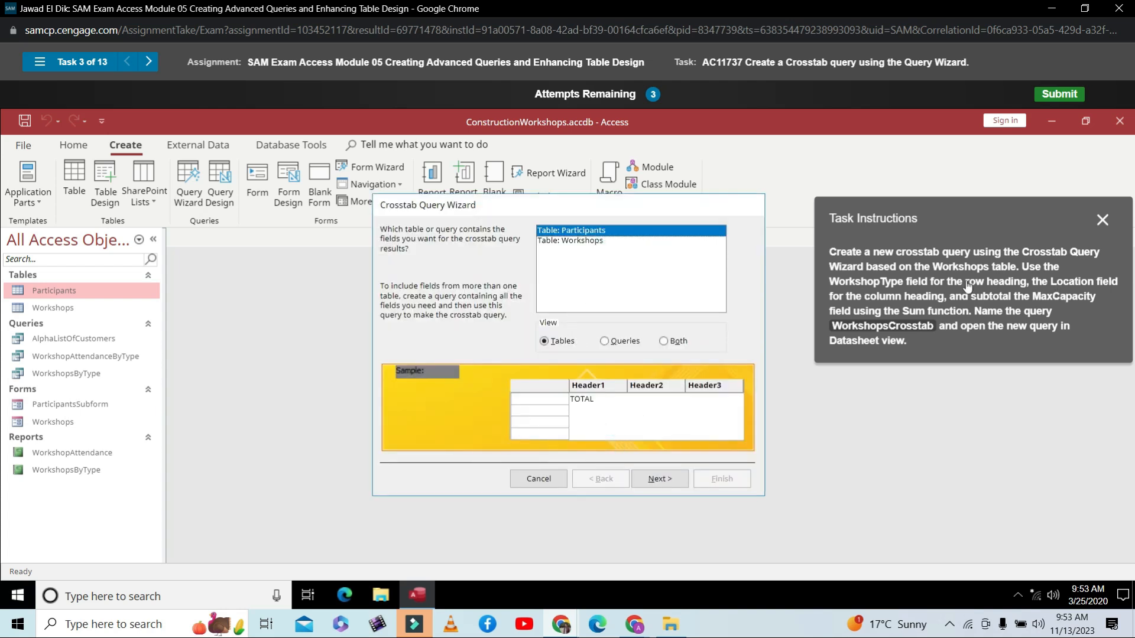
pyautogui.click(581, 244)
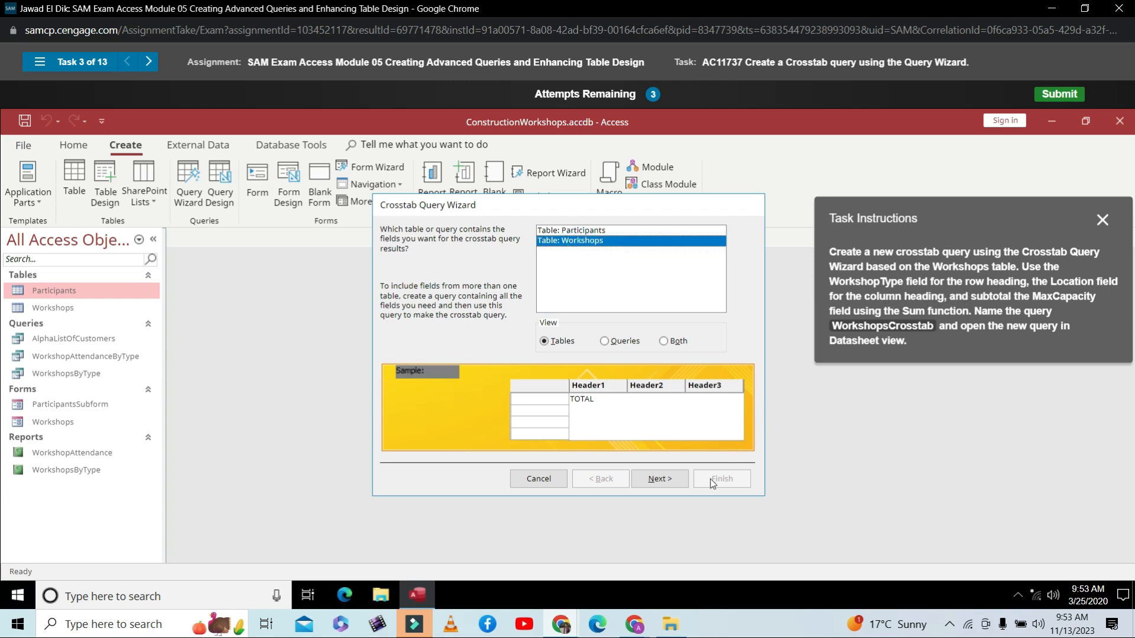
pyautogui.click(659, 478)
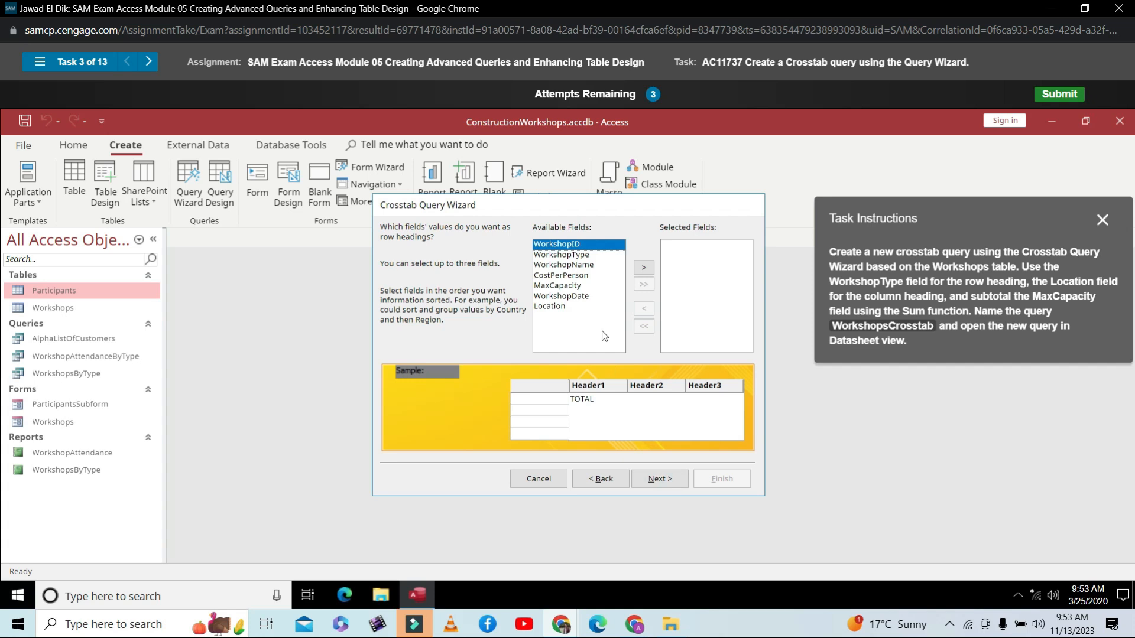
# - Use WorkshopType as the crosstab's row heading and Location as its column heading
pyautogui.click(572, 254)
pyautogui.click(644, 268)
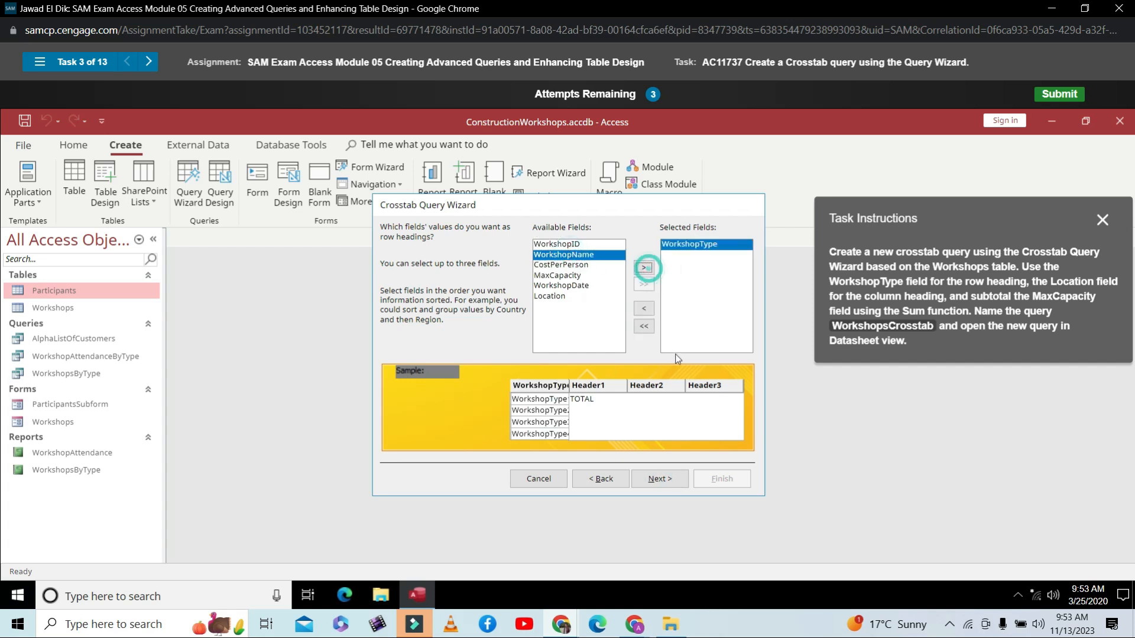
pyautogui.click(660, 478)
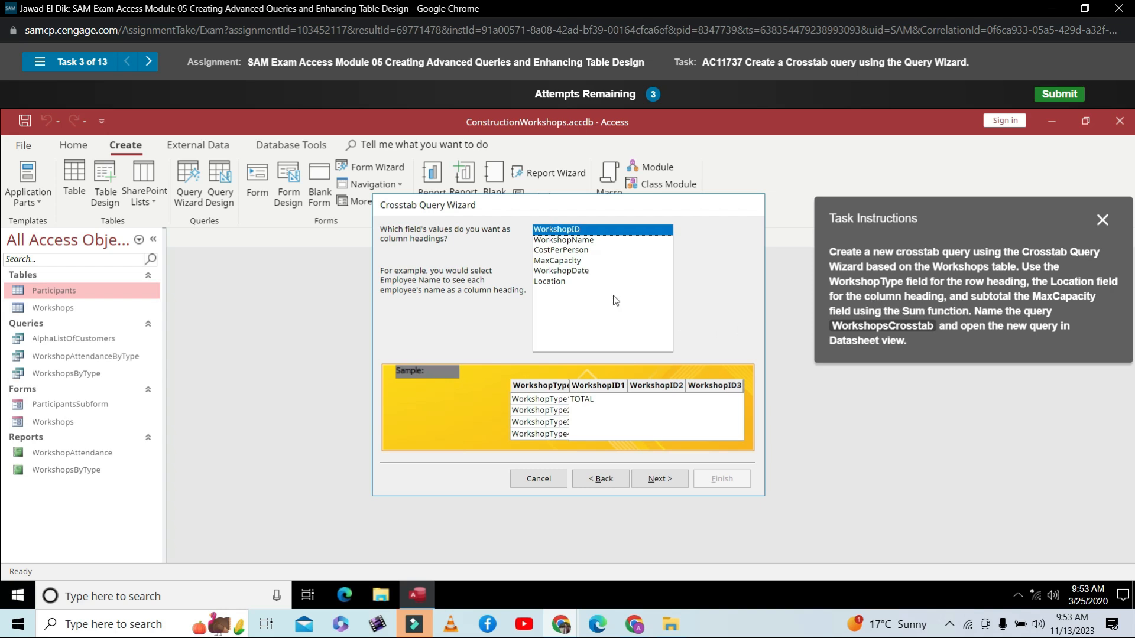
pyautogui.click(566, 281)
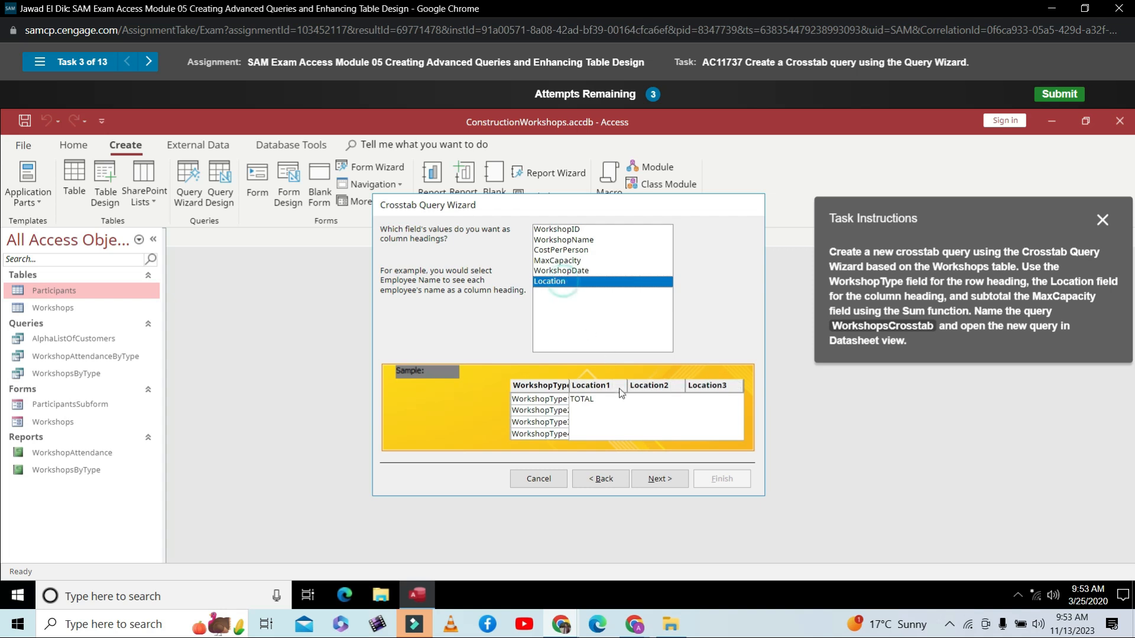
pyautogui.click(652, 479)
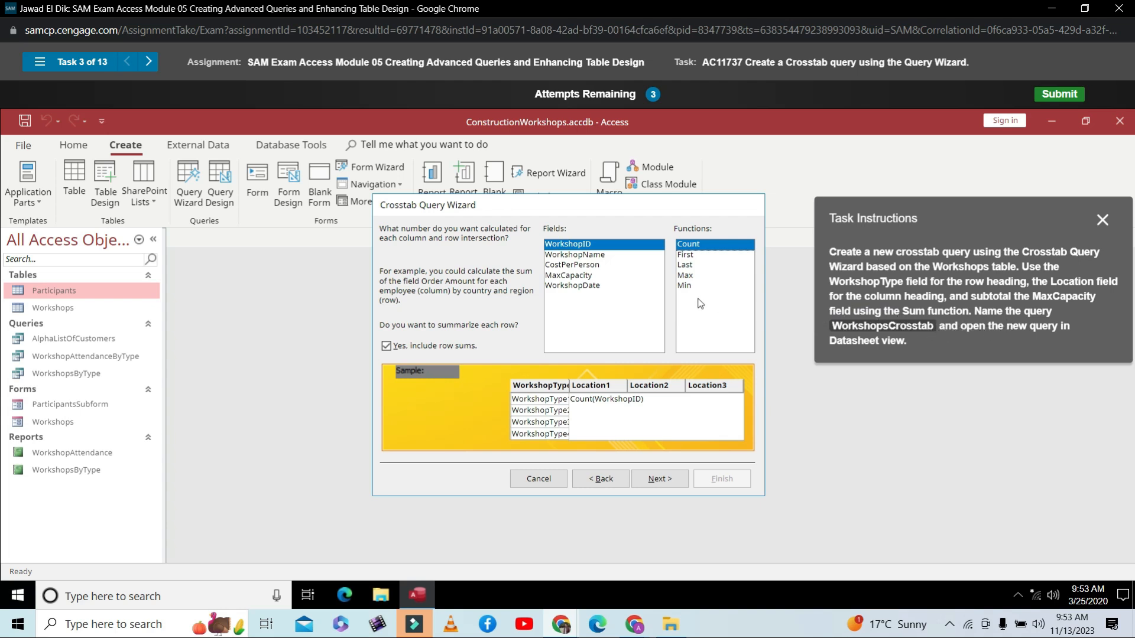
# - Calculate the MaxCapacity field with the Sum function at the crosstab's row and column intersections
pyautogui.click(577, 277)
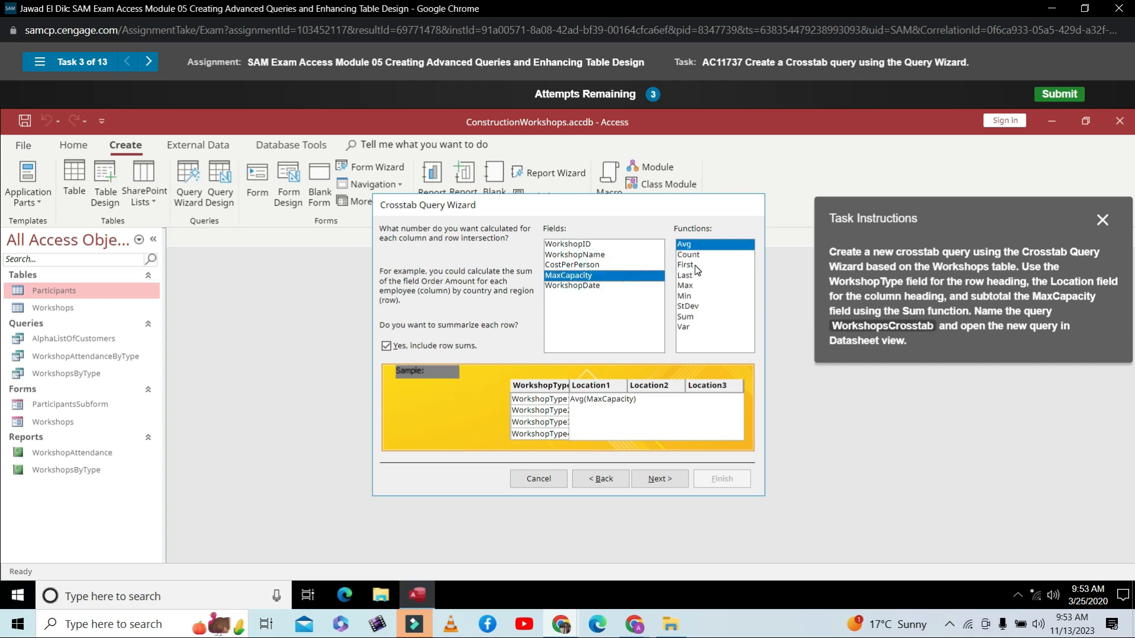
pyautogui.click(693, 317)
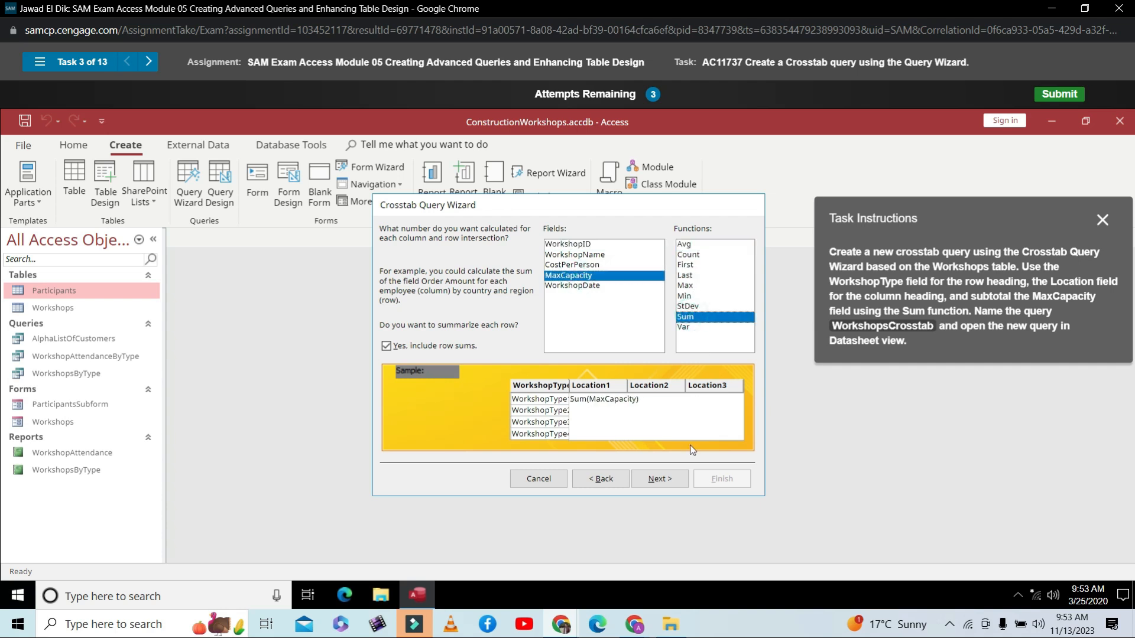
pyautogui.click(660, 477)
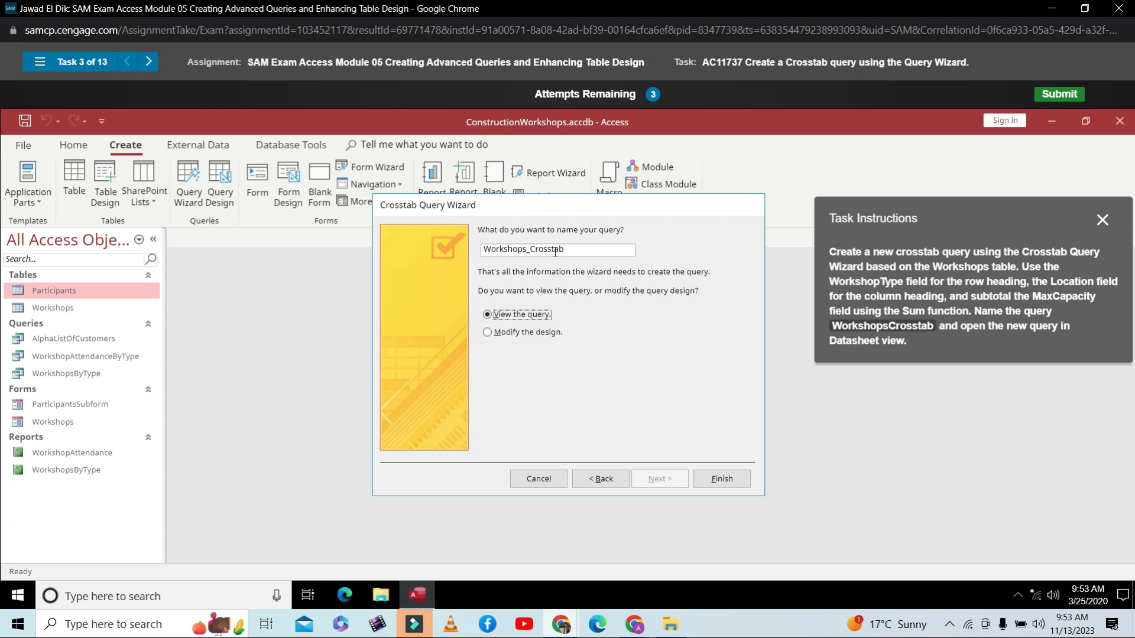
# - Name the crosstab query WorkshopsCrosstab and finish the wizard with the option to view the query
pyautogui.click(533, 252)
pyautogui.press('BackSpace')
pyautogui.write('_')
pyautogui.click(724, 478)
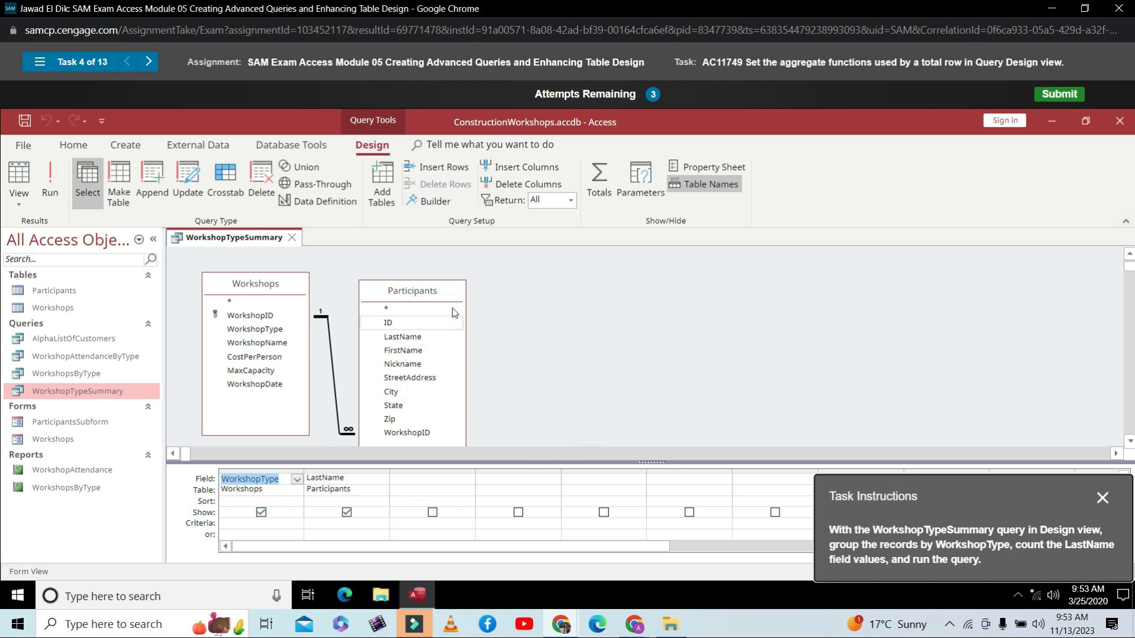
# - Add a total row to the WorkshopTypeSummary query, set LastName to Count with WorkshopType grouped, and run the query
pyautogui.click(607, 187)
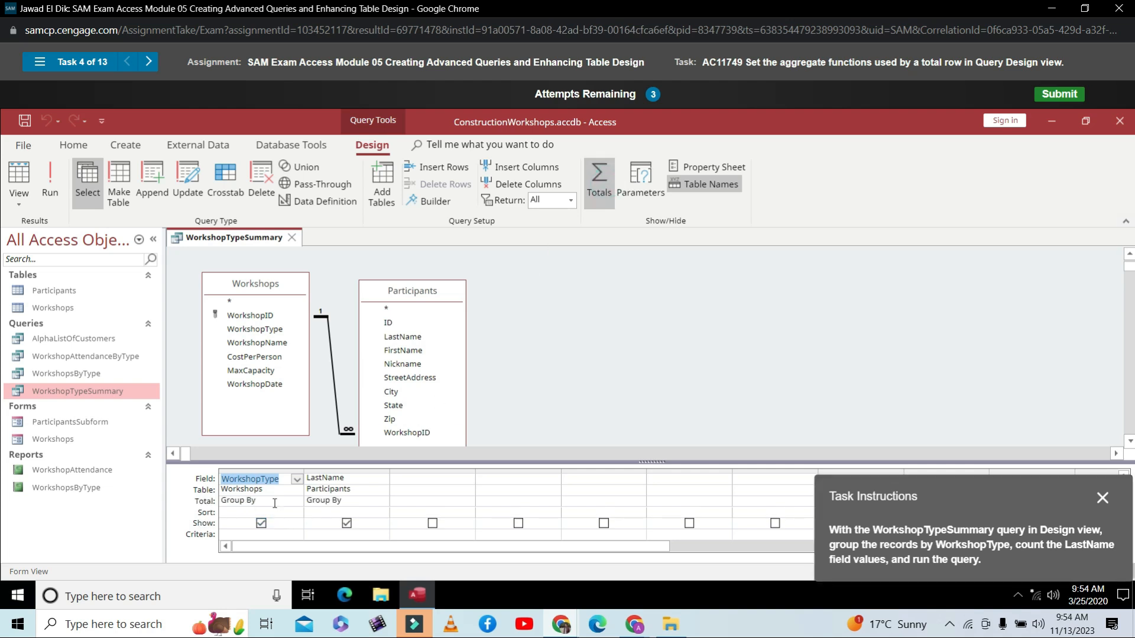
pyautogui.click(345, 500)
pyautogui.click(383, 501)
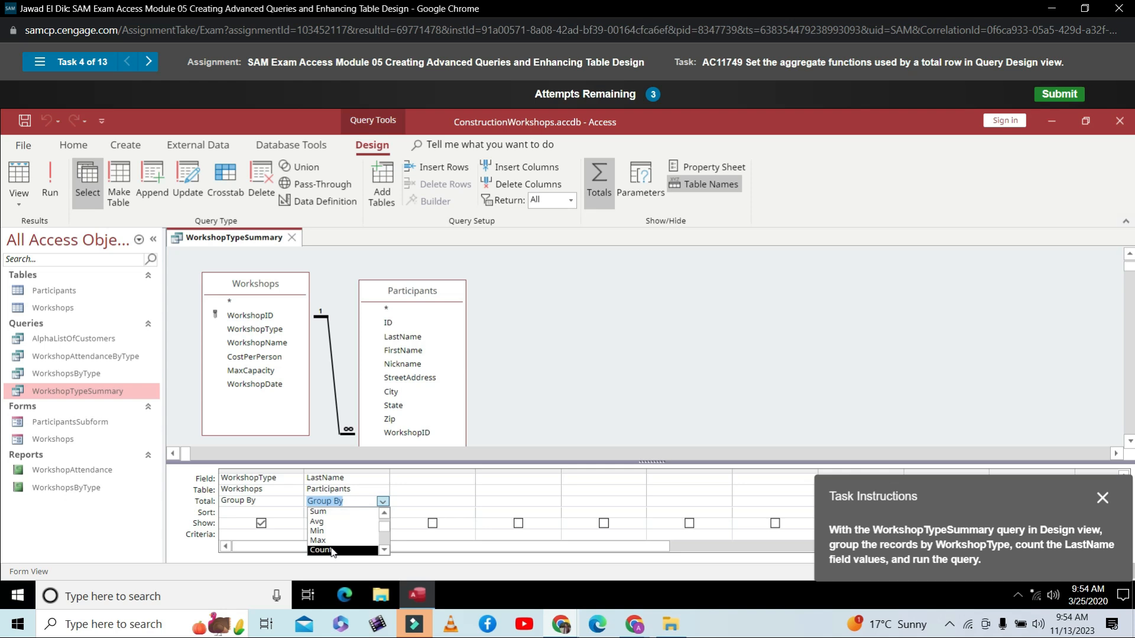
pyautogui.click(331, 550)
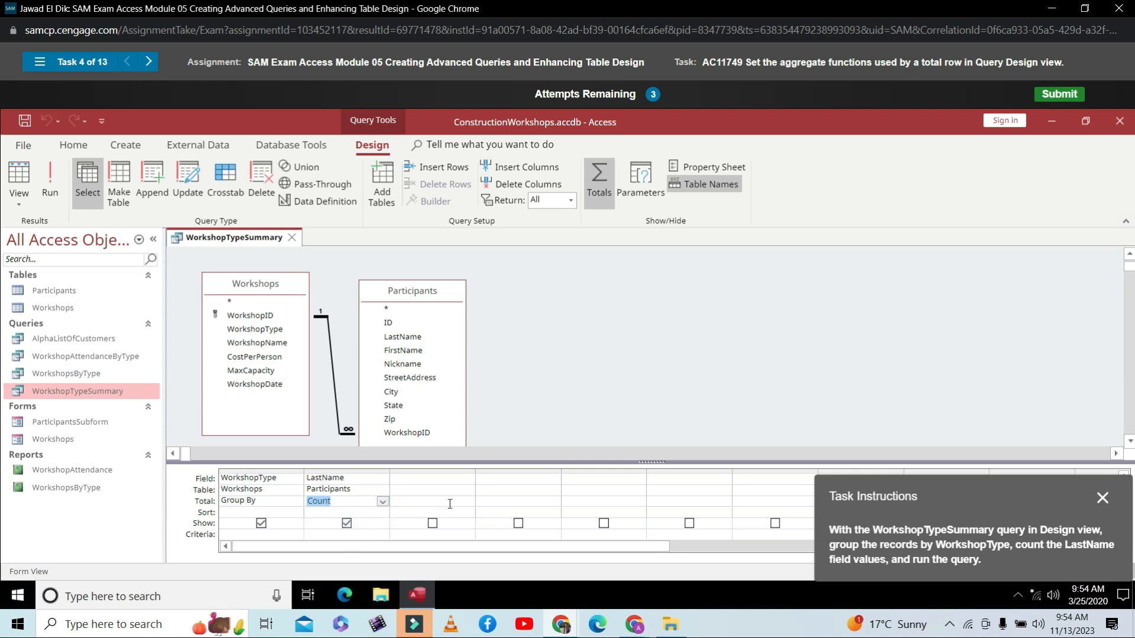
pyautogui.click(50, 188)
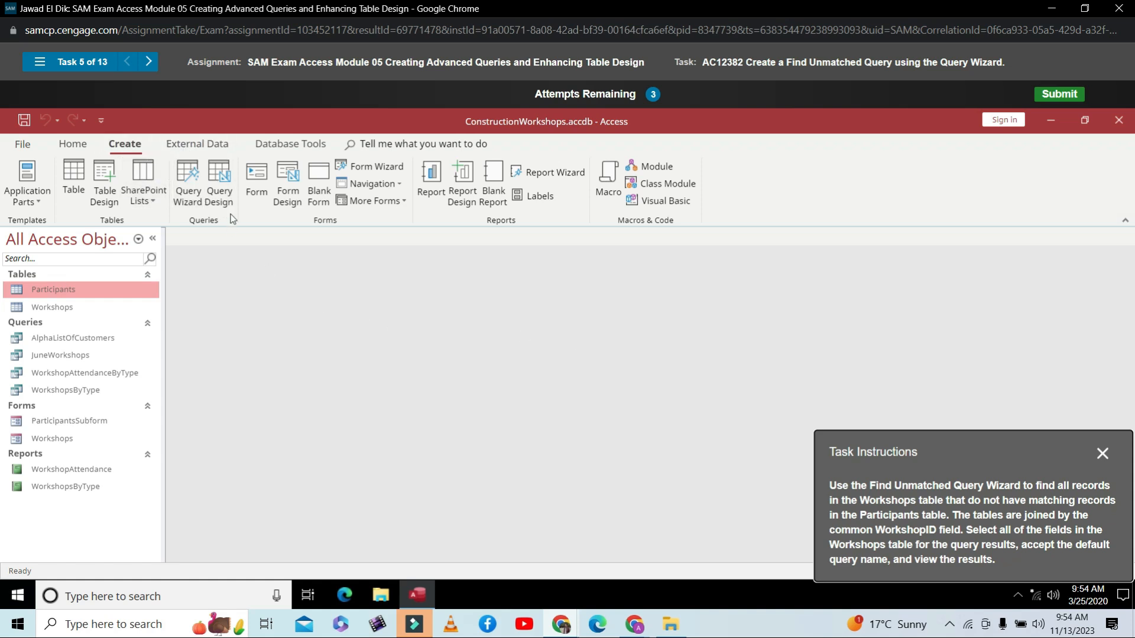
pyautogui.click(190, 197)
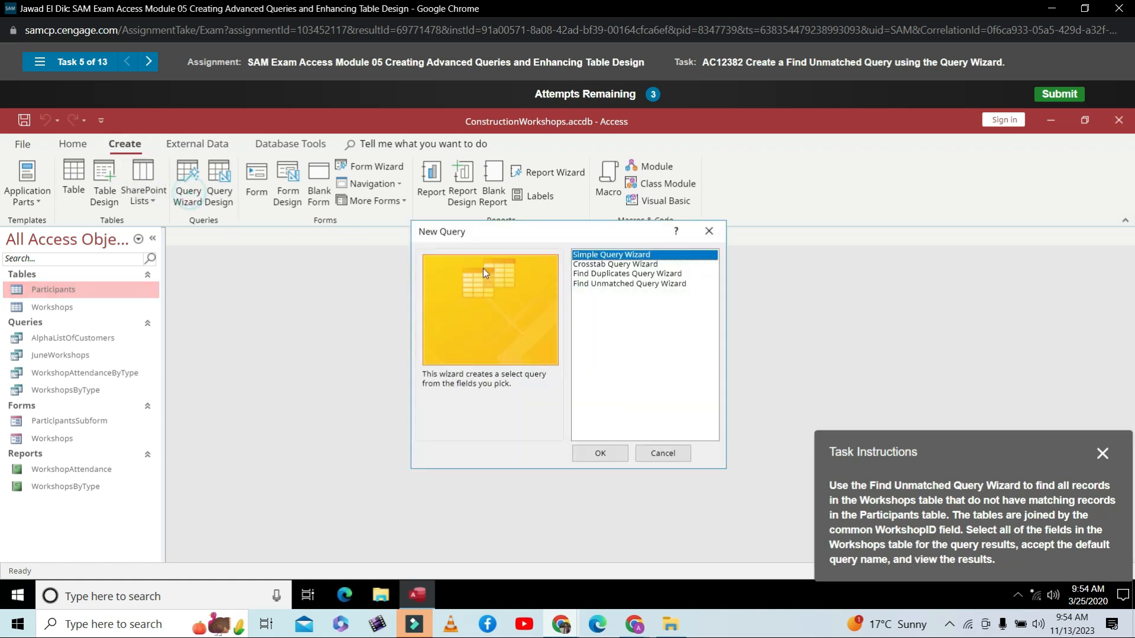
pyautogui.click(608, 275)
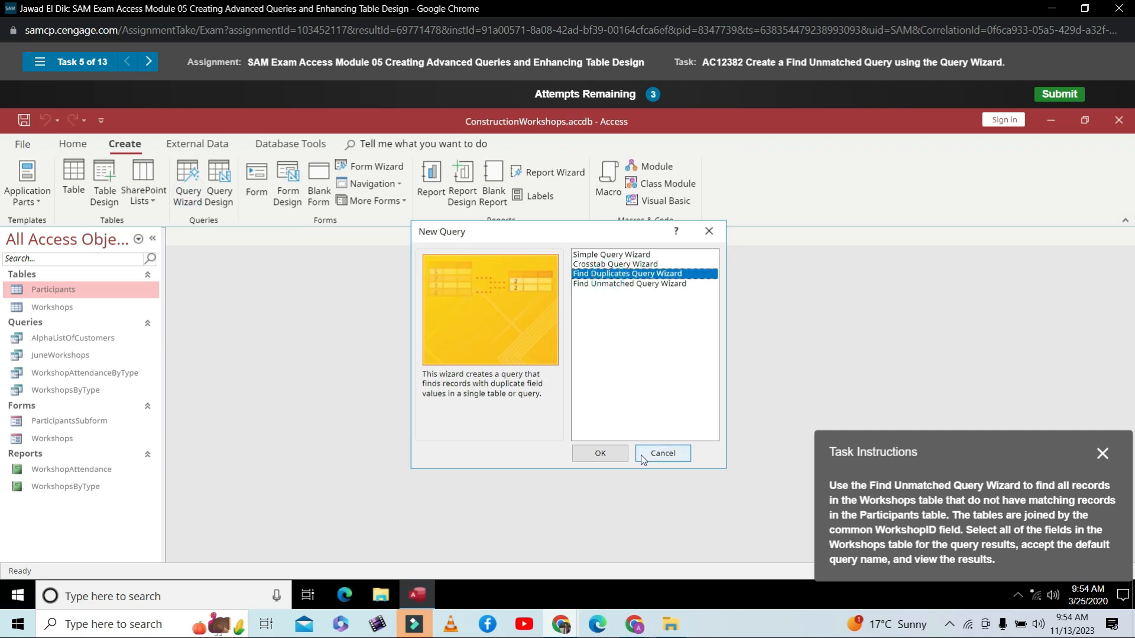
pyautogui.click(613, 457)
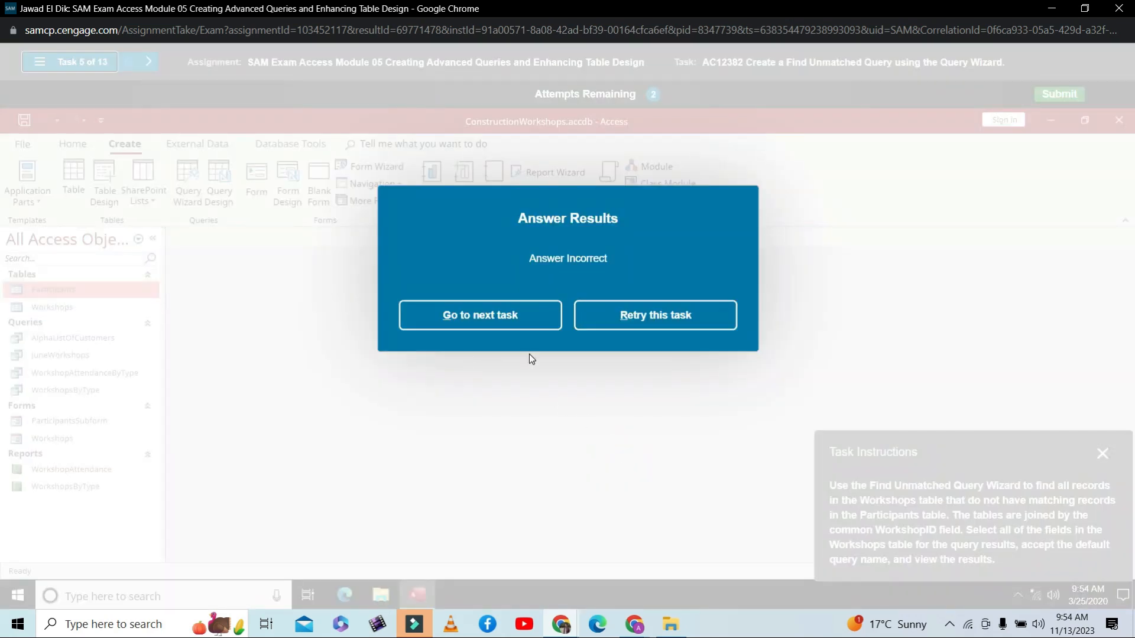
pyautogui.click(612, 331)
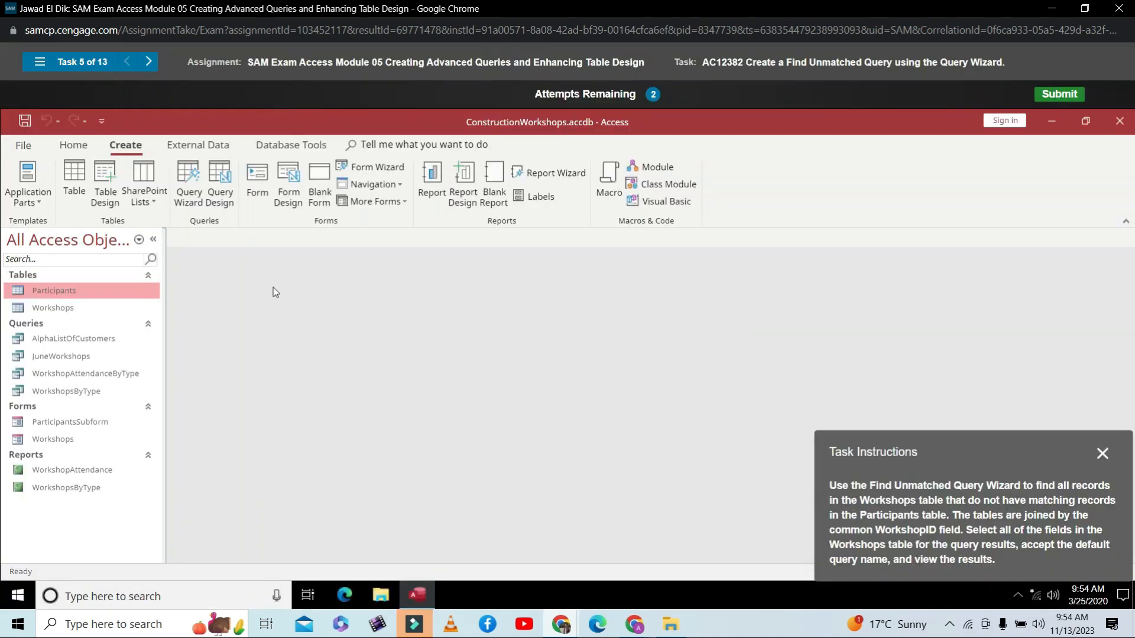
# - Start the Find Unmatched Query Wizard and choose the Workshops table for the query results
pyautogui.click(200, 207)
pyautogui.click(596, 285)
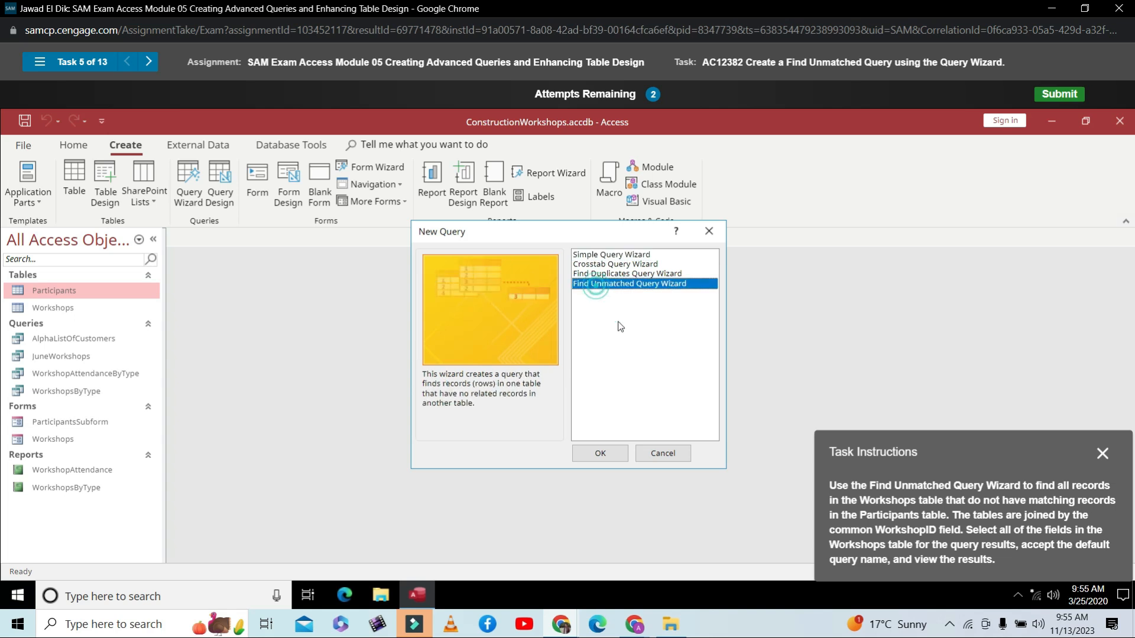
pyautogui.click(600, 453)
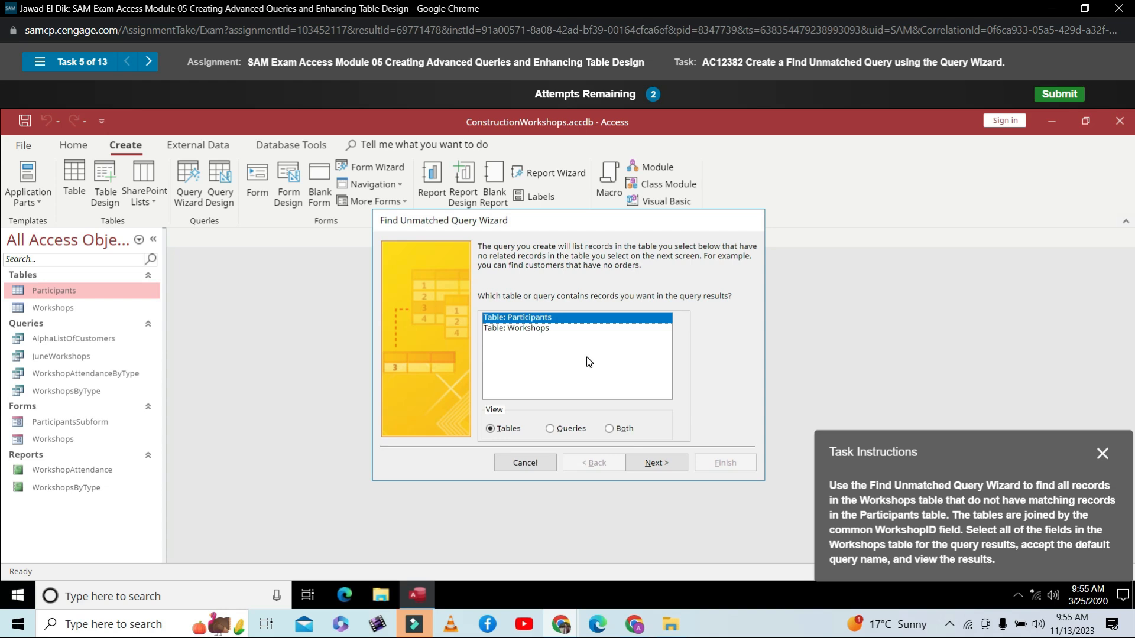
pyautogui.click(535, 330)
pyautogui.click(659, 467)
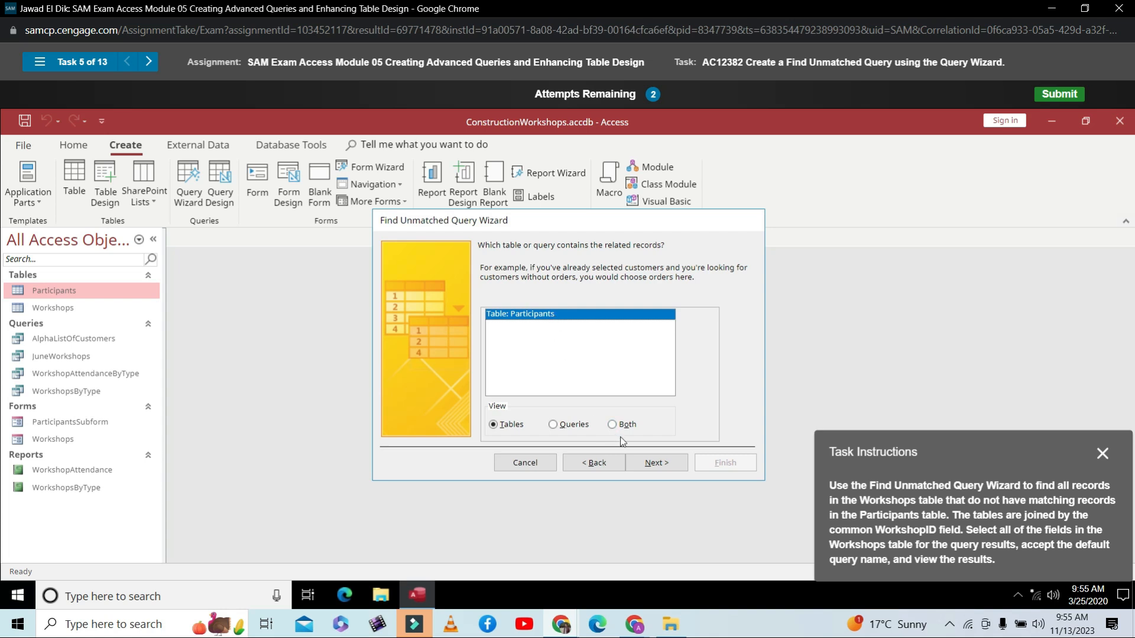
# - Use Participants as the related table and match the two tables on the WorkshopID field
pyautogui.click(650, 466)
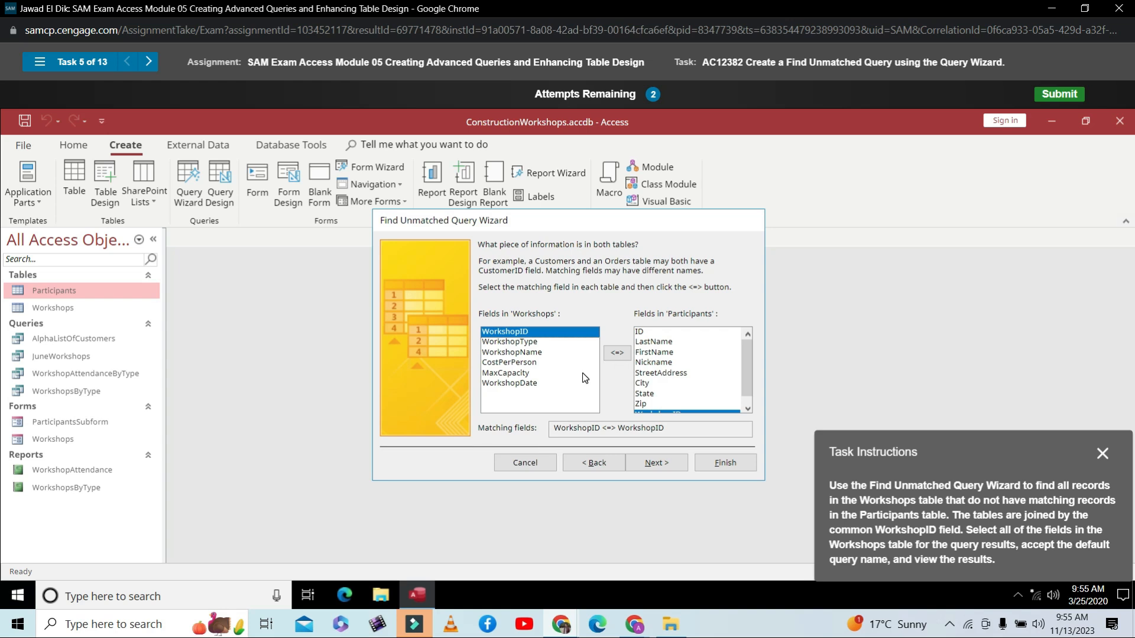
pyautogui.moveTo(743, 377); pyautogui.dragTo(748, 404)
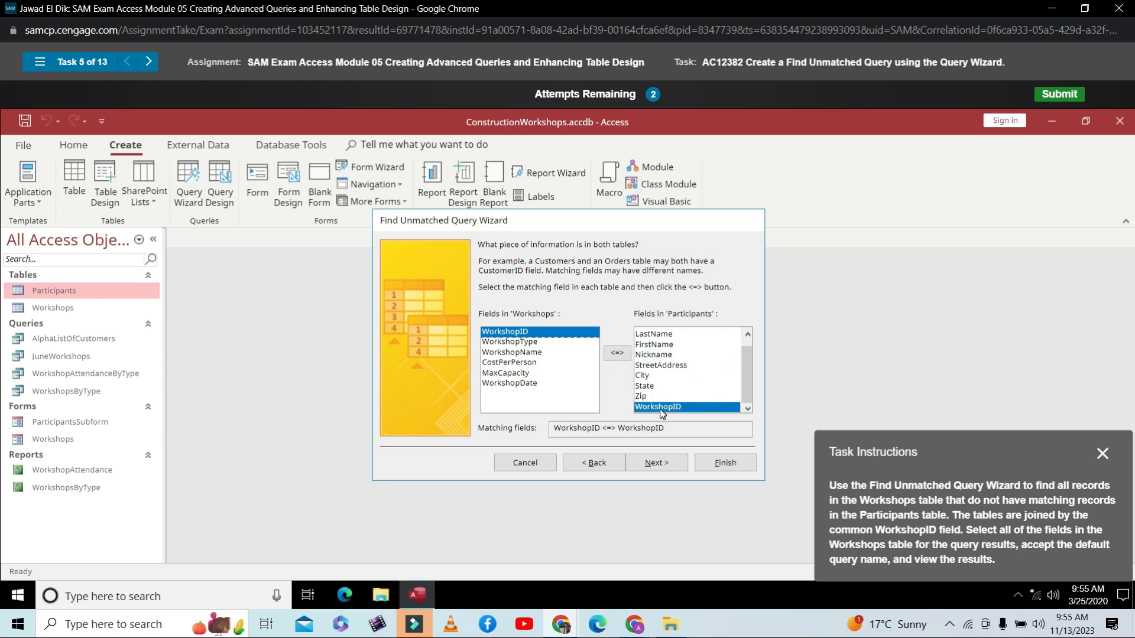
pyautogui.click(672, 471)
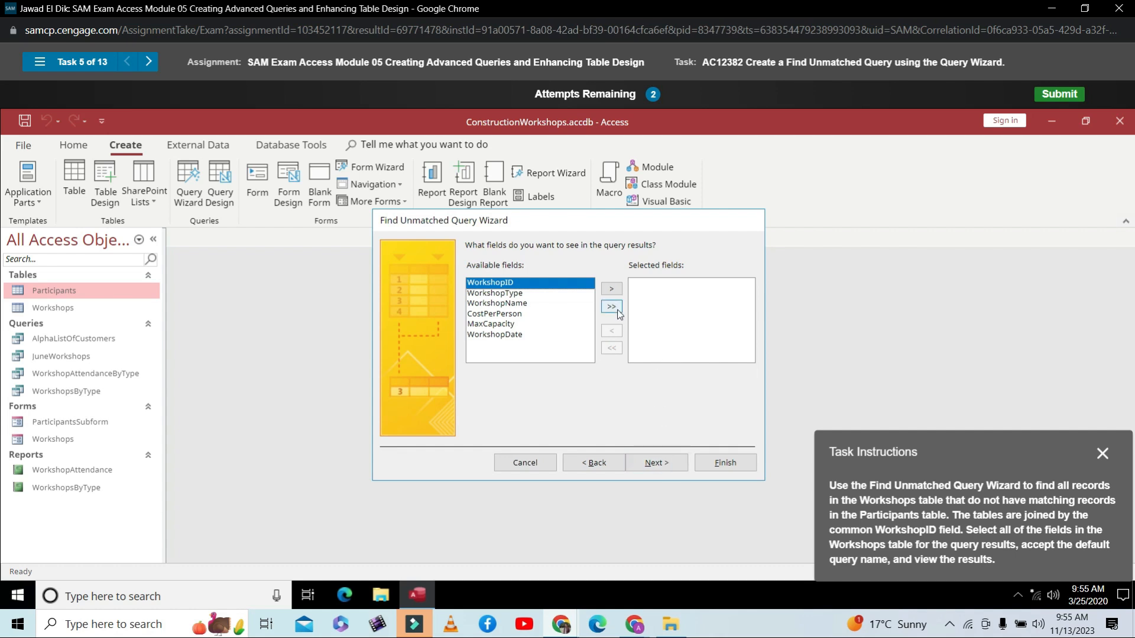
# - Include all Workshops fields in the unmatched query, keep its default name, and finish to view the results
pyautogui.click(610, 307)
pyautogui.click(656, 463)
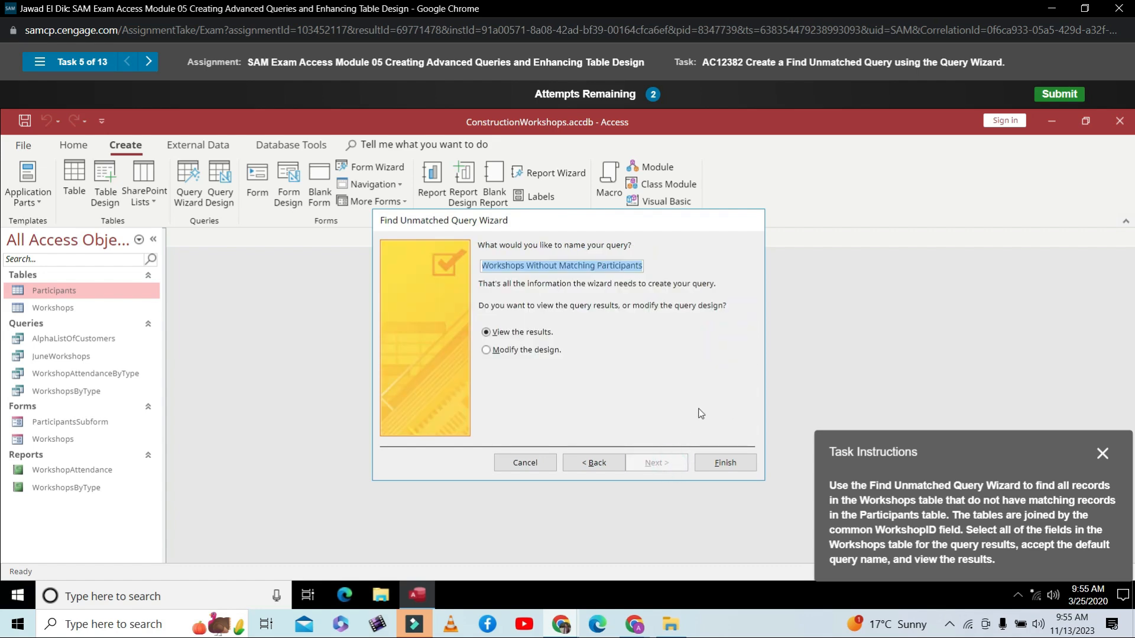
pyautogui.click(712, 464)
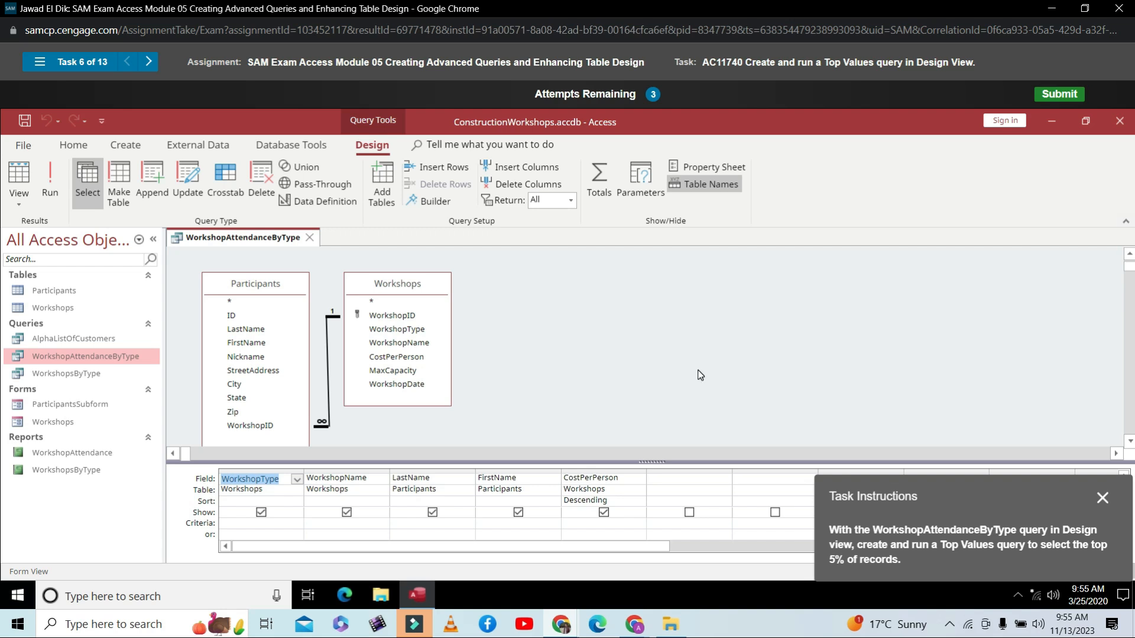
# - Try limiting the WorkshopAttendanceByType query to the top 5 records, and restart the task
pyautogui.click(572, 201)
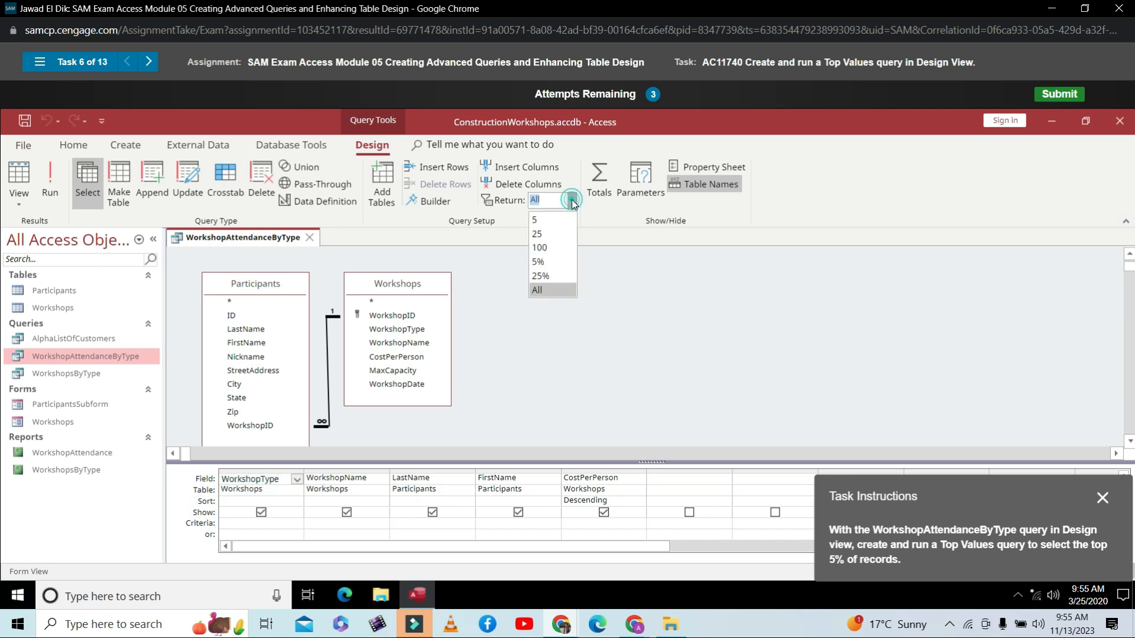
pyautogui.click(538, 221)
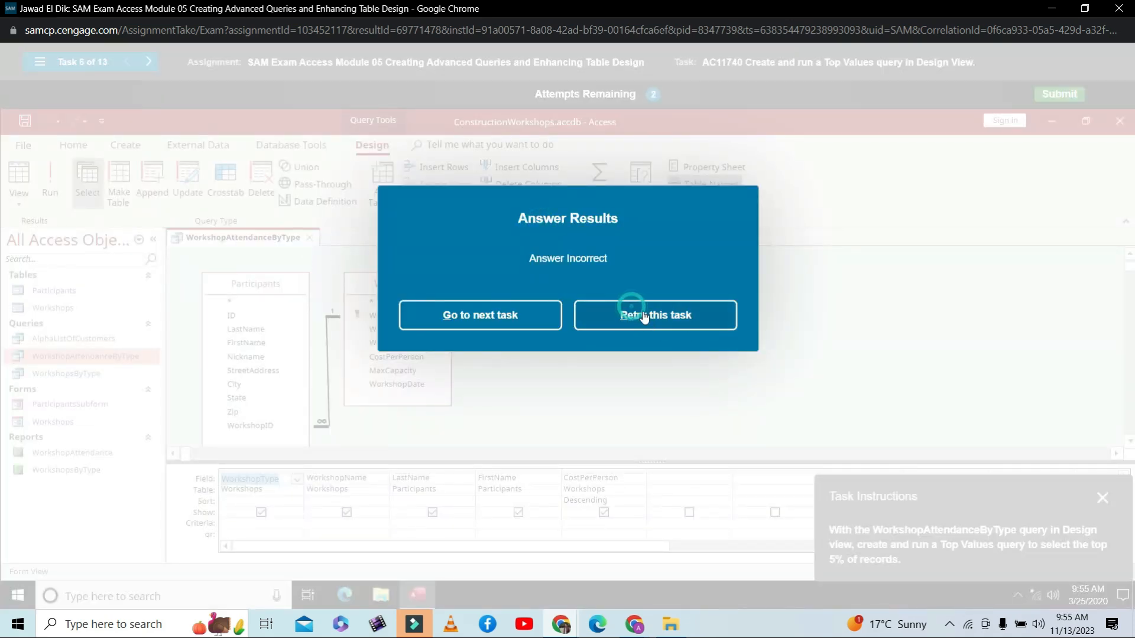
pyautogui.click(588, 314)
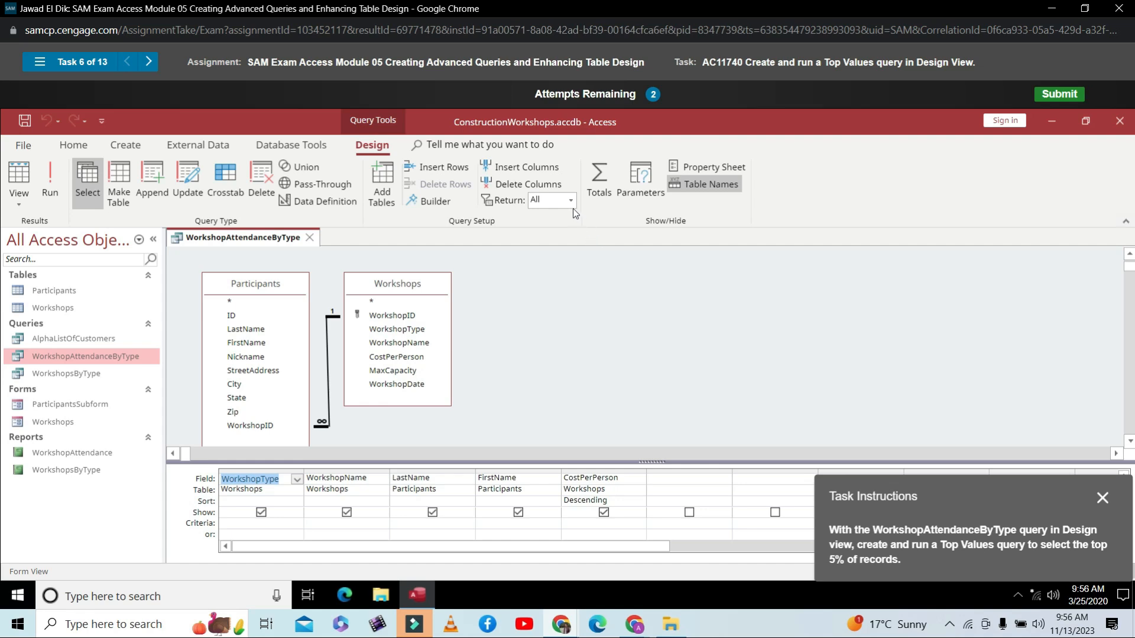
# - Set the WorkshopAttendanceByType query to return the top 5% of records and run it
pyautogui.click(570, 201)
pyautogui.click(542, 261)
pyautogui.click(51, 191)
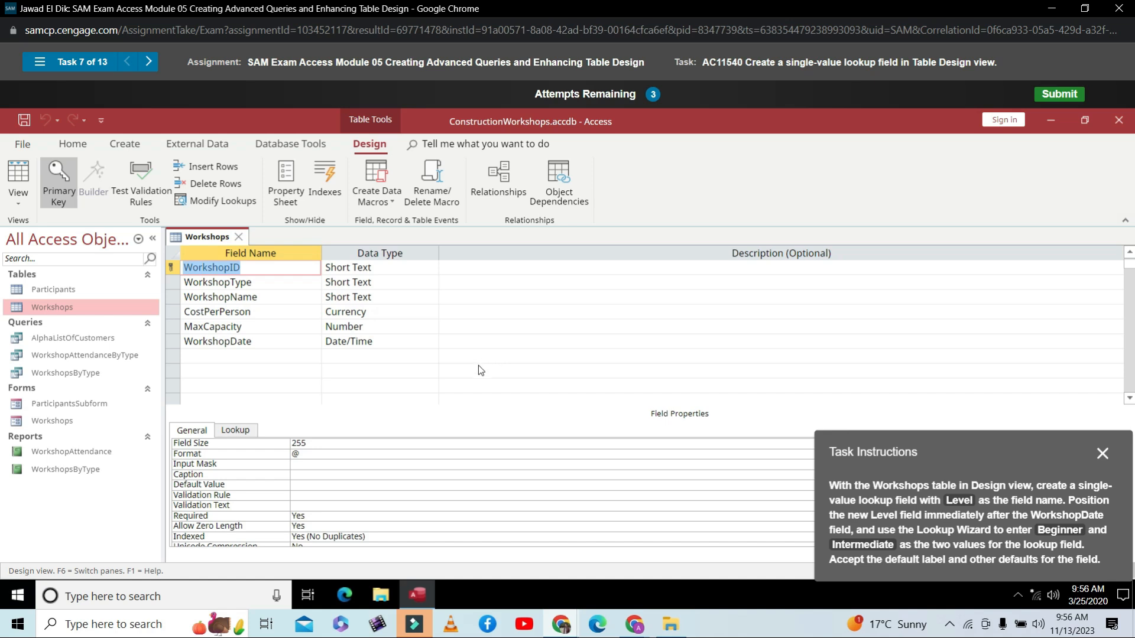
# - Add a Level field after WorkshopDate in the Workshops table and start the Lookup Wizard with manually entered values
pyautogui.click(213, 356)
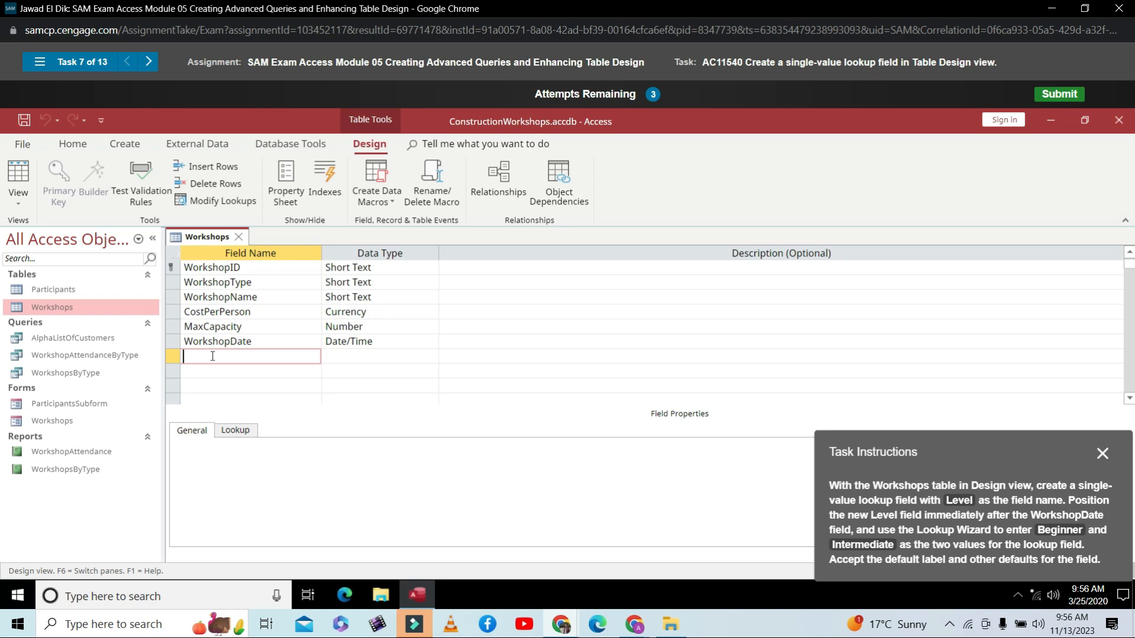
pyautogui.write('Level')
pyautogui.press('Tab')
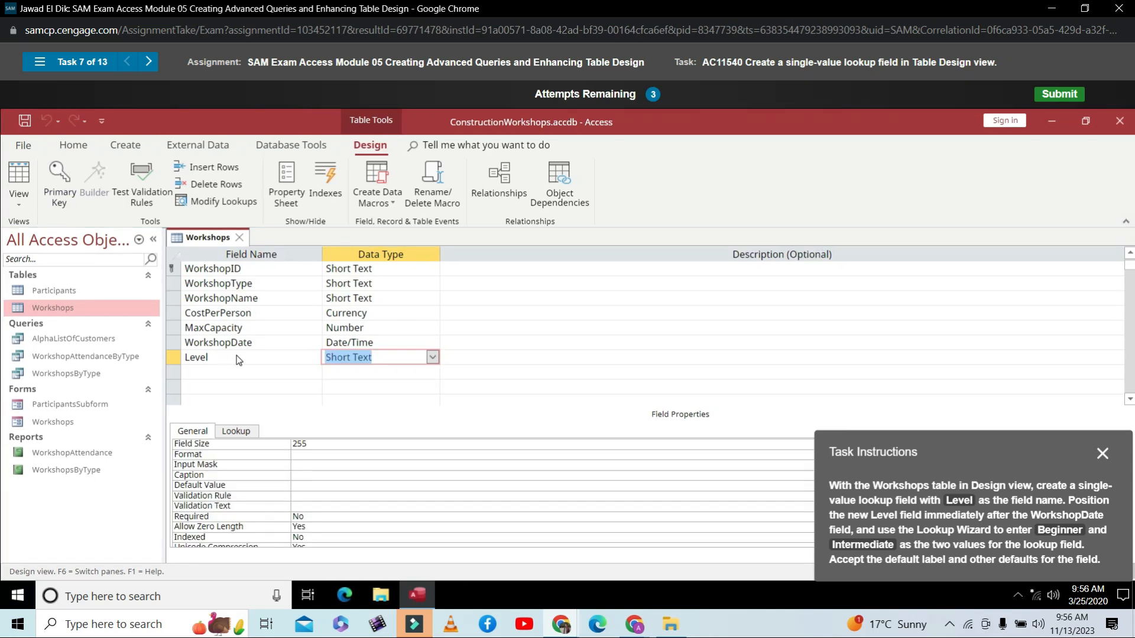
pyautogui.click(433, 357)
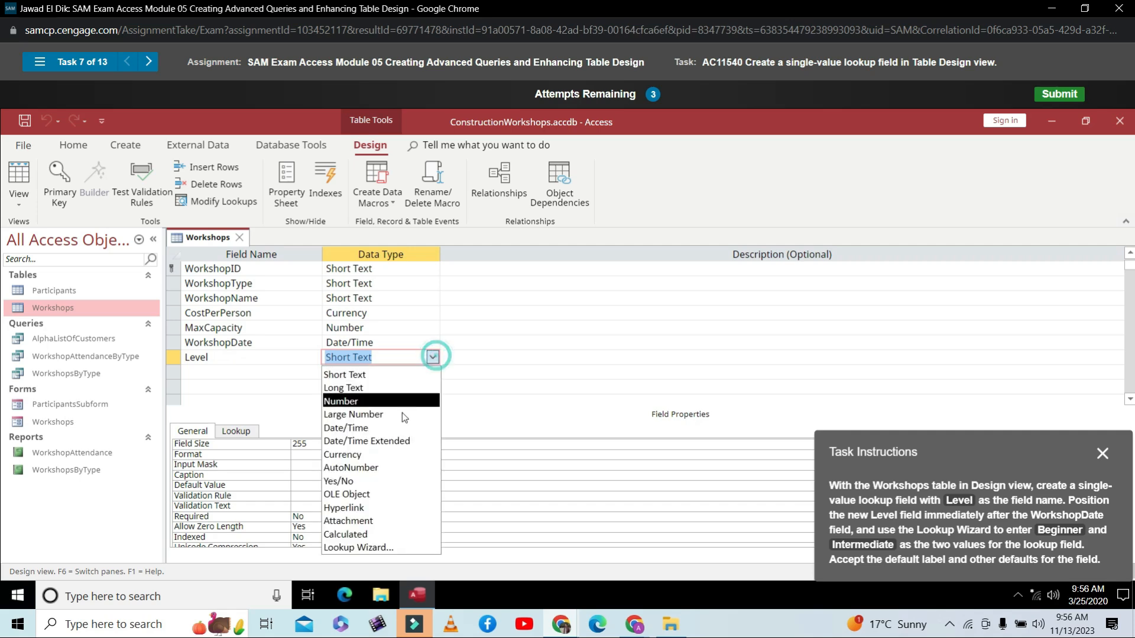
pyautogui.click(360, 548)
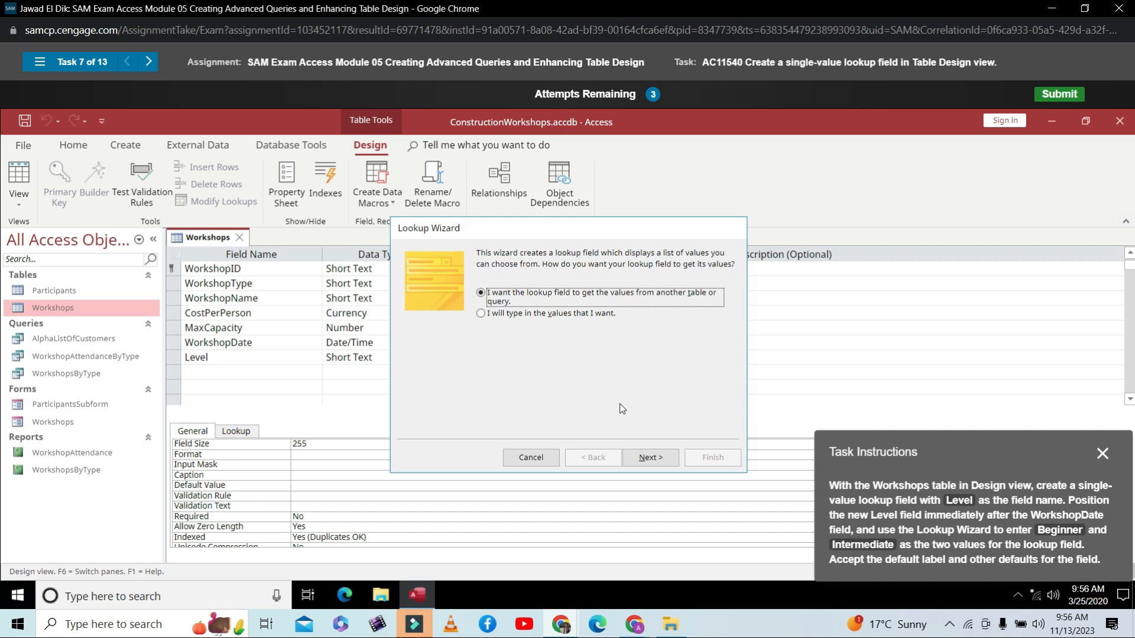
pyautogui.click(484, 316)
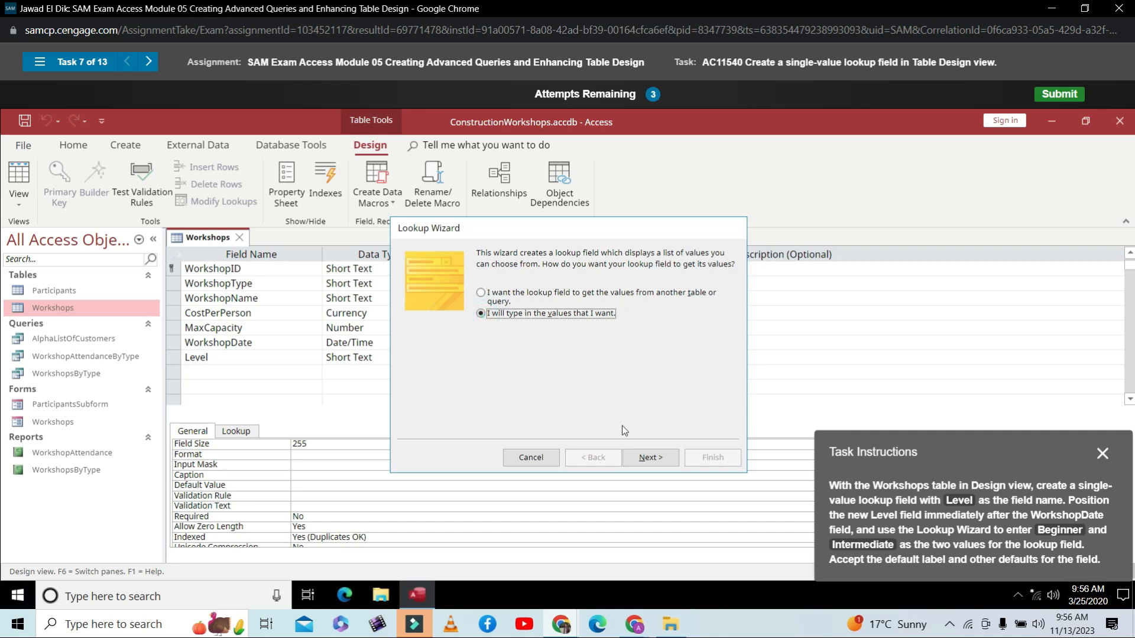
pyautogui.click(644, 454)
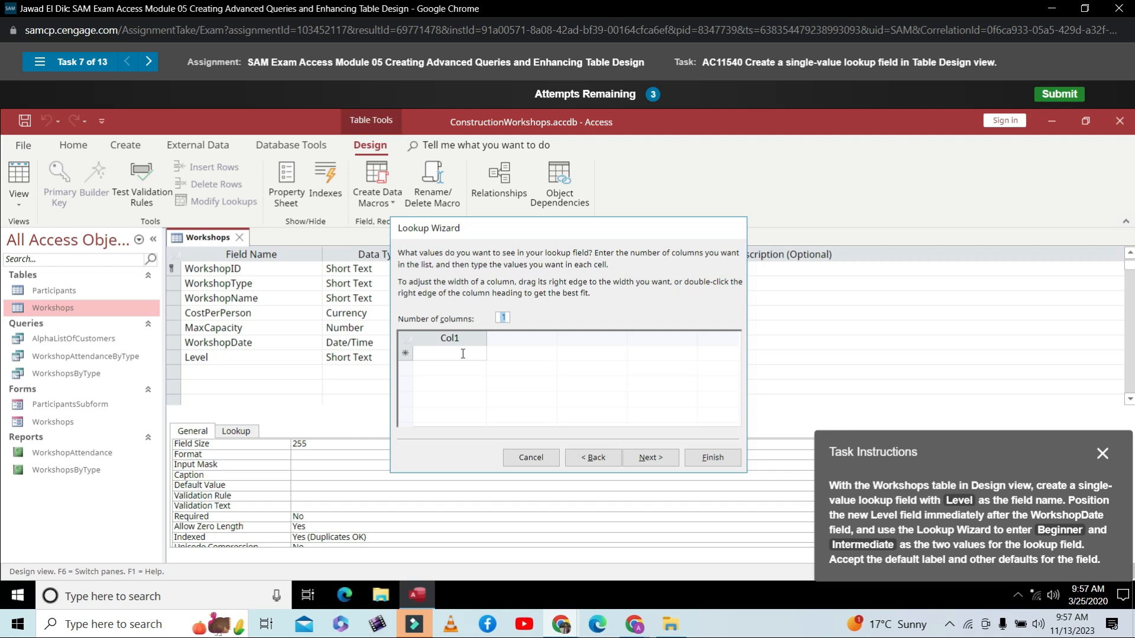
# - Enter Beginner and Intermediate as the lookup values in a single column and continue to the label settings
pyautogui.click(463, 354)
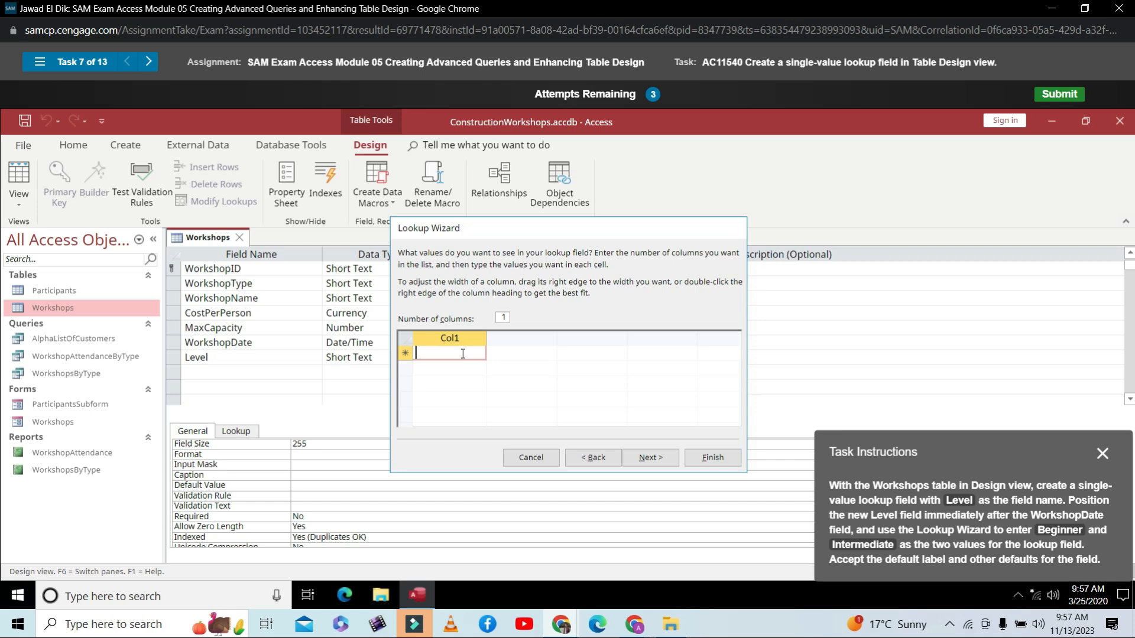
pyautogui.write('Beg')
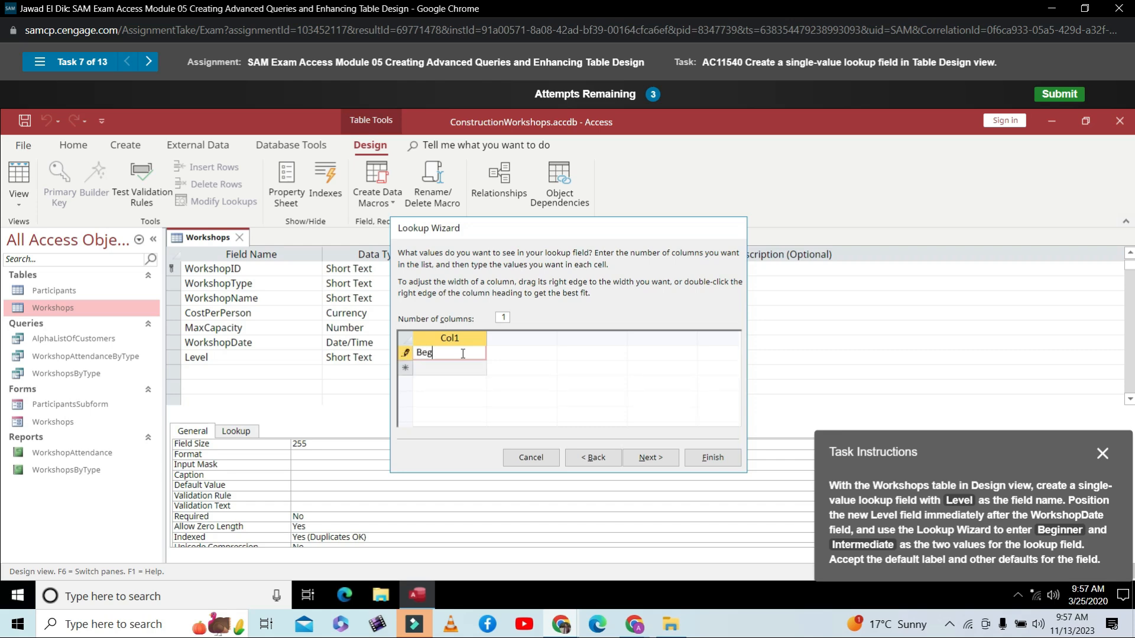
pyautogui.write('inner')
pyautogui.click(449, 367)
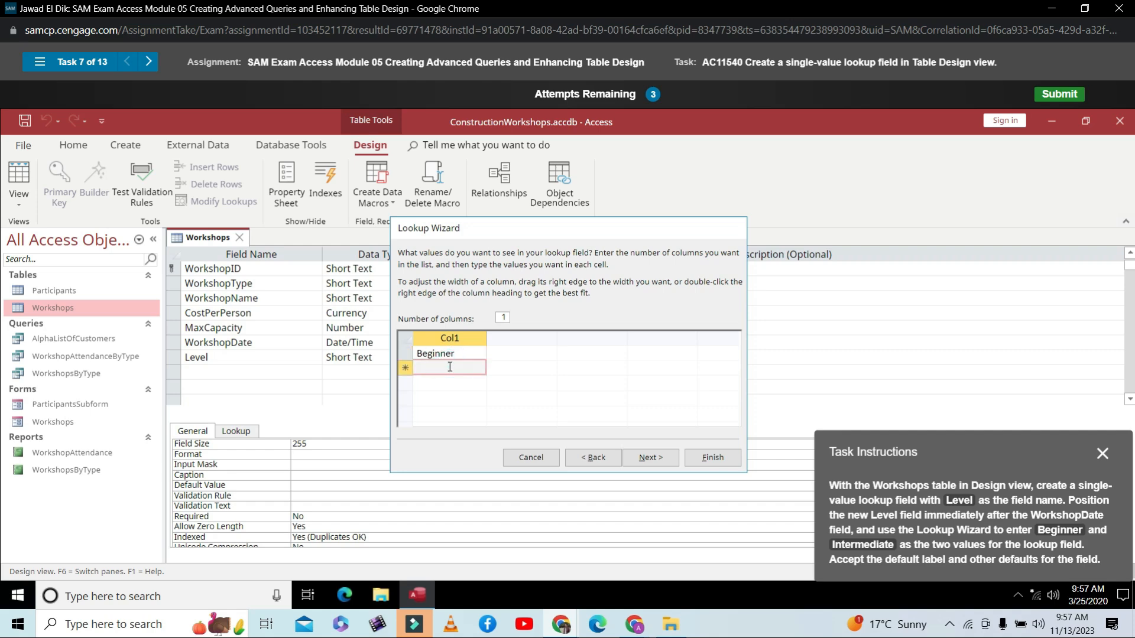
pyautogui.write('Inter')
pyautogui.write('ediate')
pyautogui.hotkey('alt', 'n')
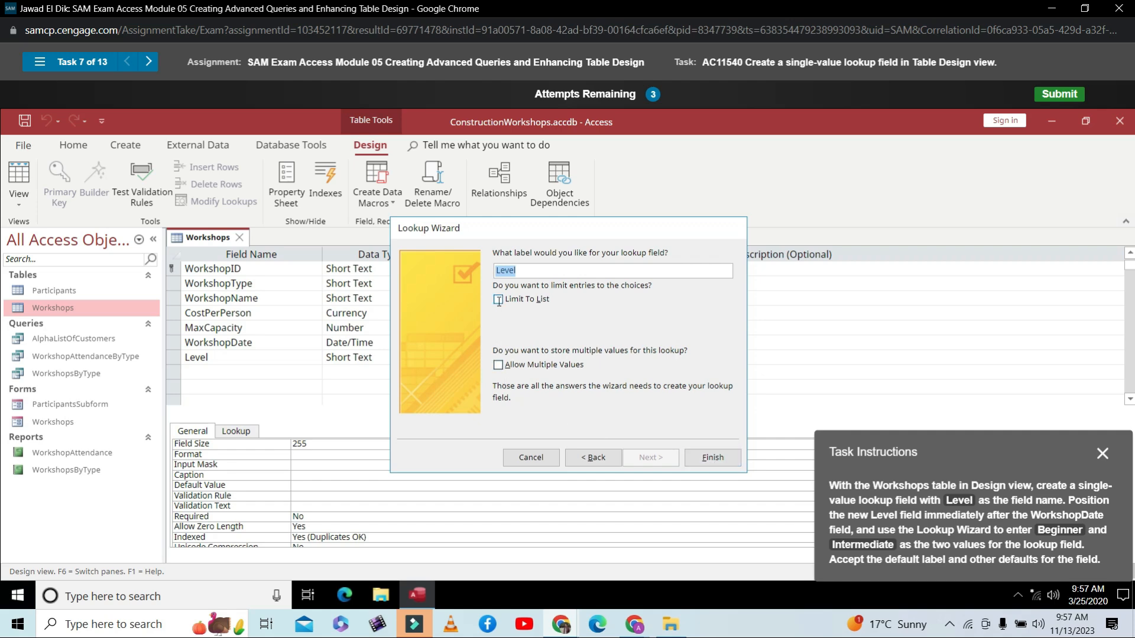
# - Keep Level as the lookup label, limit entries to the list without multiple values, and finish the wizard
pyautogui.click(528, 272)
pyautogui.click(498, 299)
pyautogui.click(501, 366)
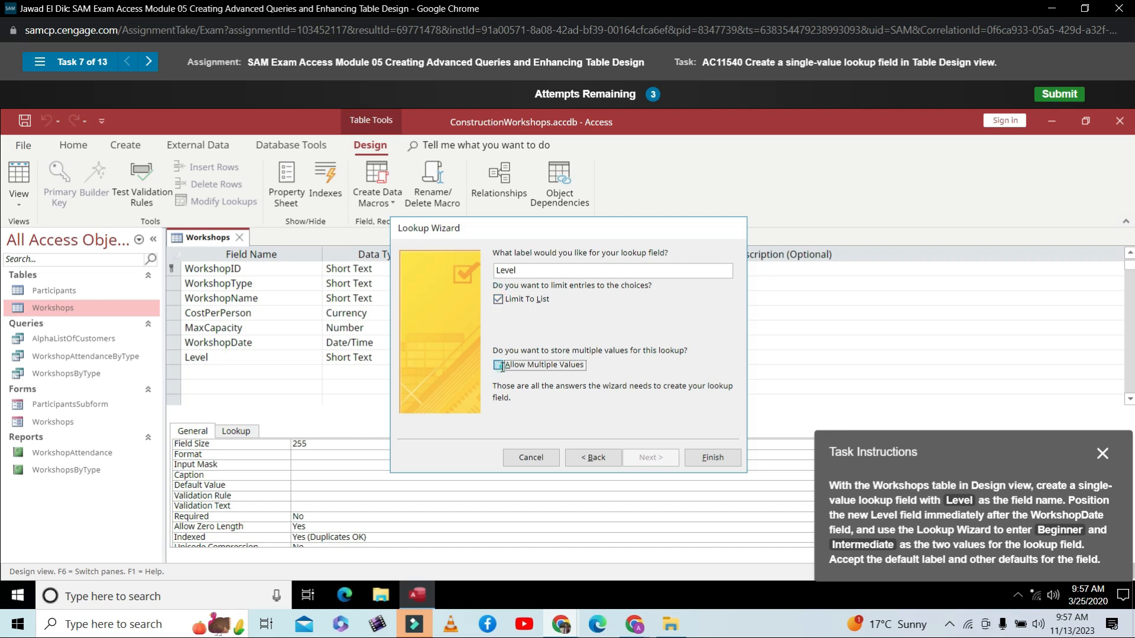
pyautogui.click(501, 367)
pyautogui.click(706, 459)
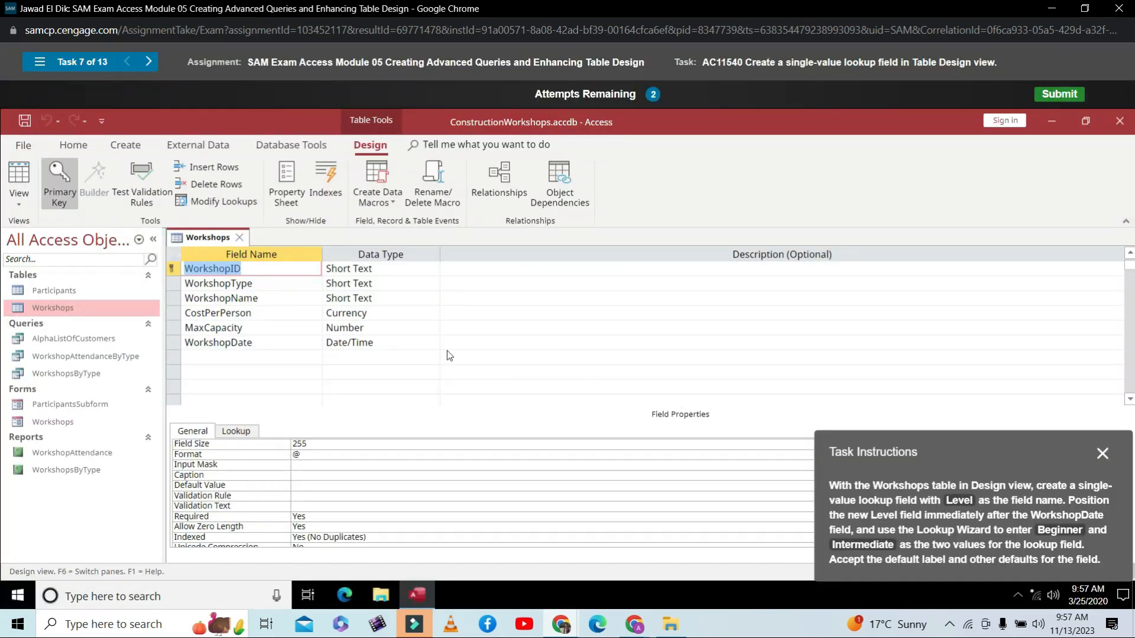
# - Create the Level field again below WorkshopDate and choose manually entered values in the Lookup Wizard
pyautogui.click(221, 345)
pyautogui.click(217, 357)
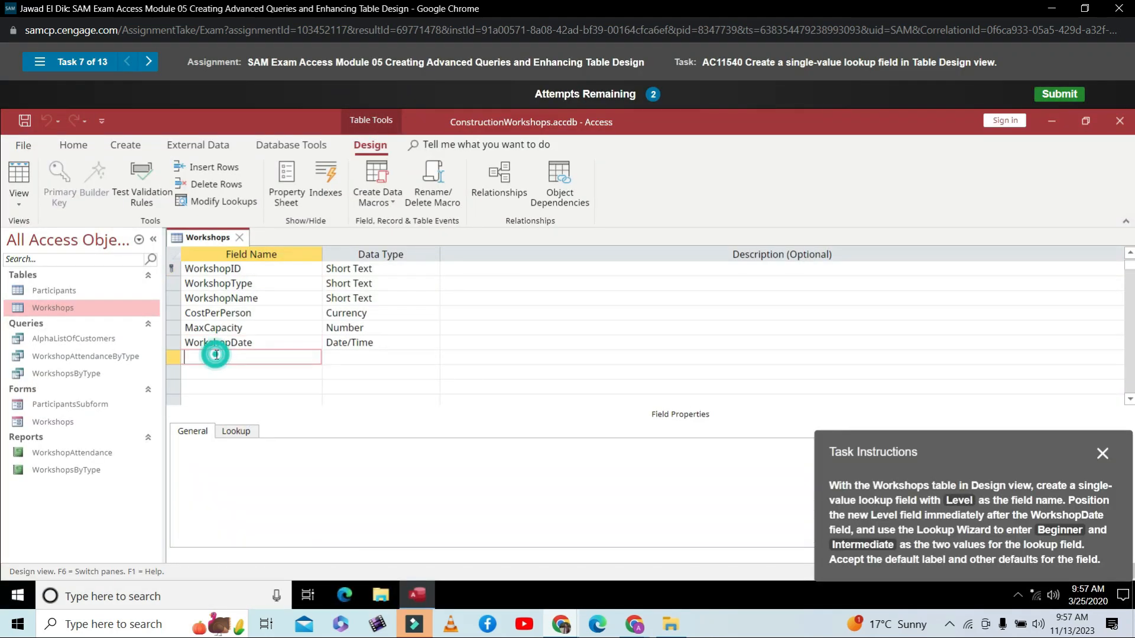
pyautogui.write('Level')
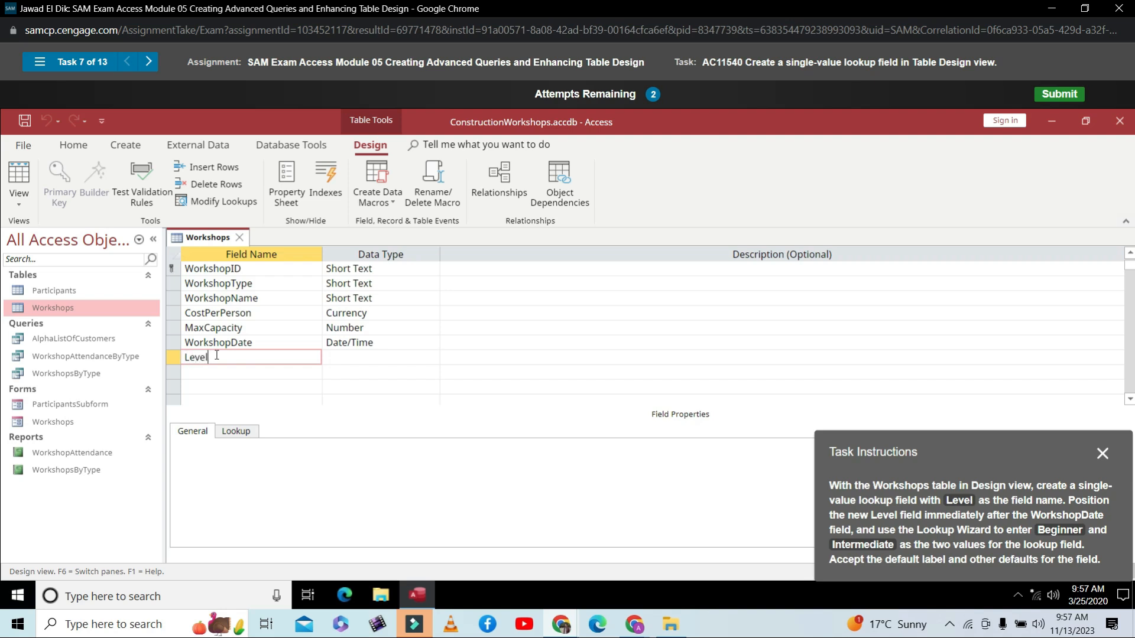
pyautogui.press('Tab')
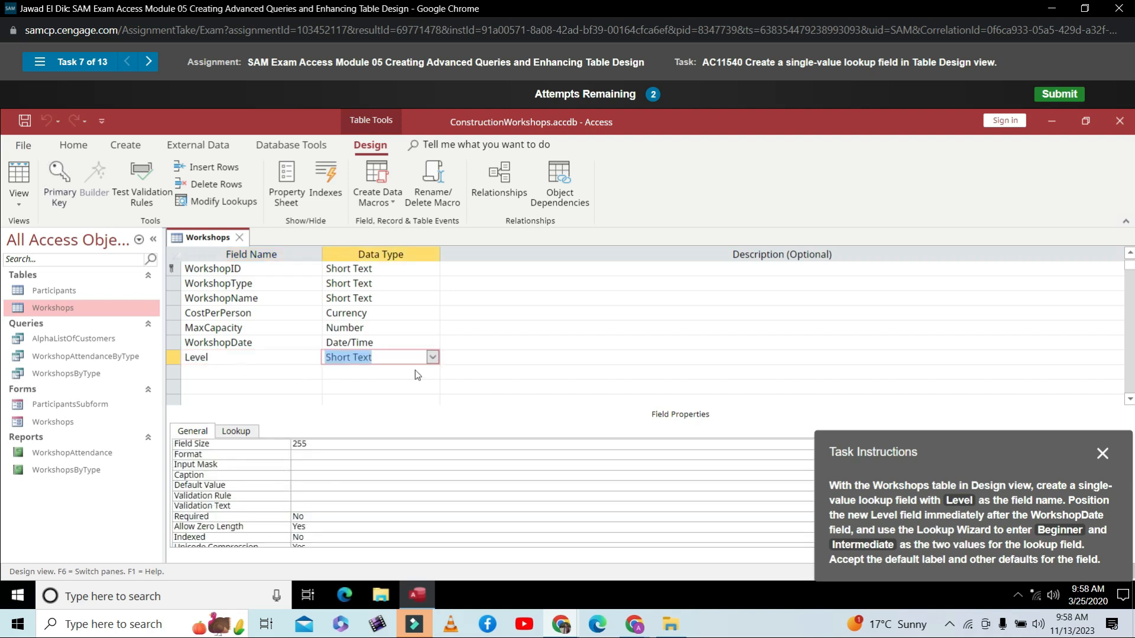
pyautogui.click(432, 358)
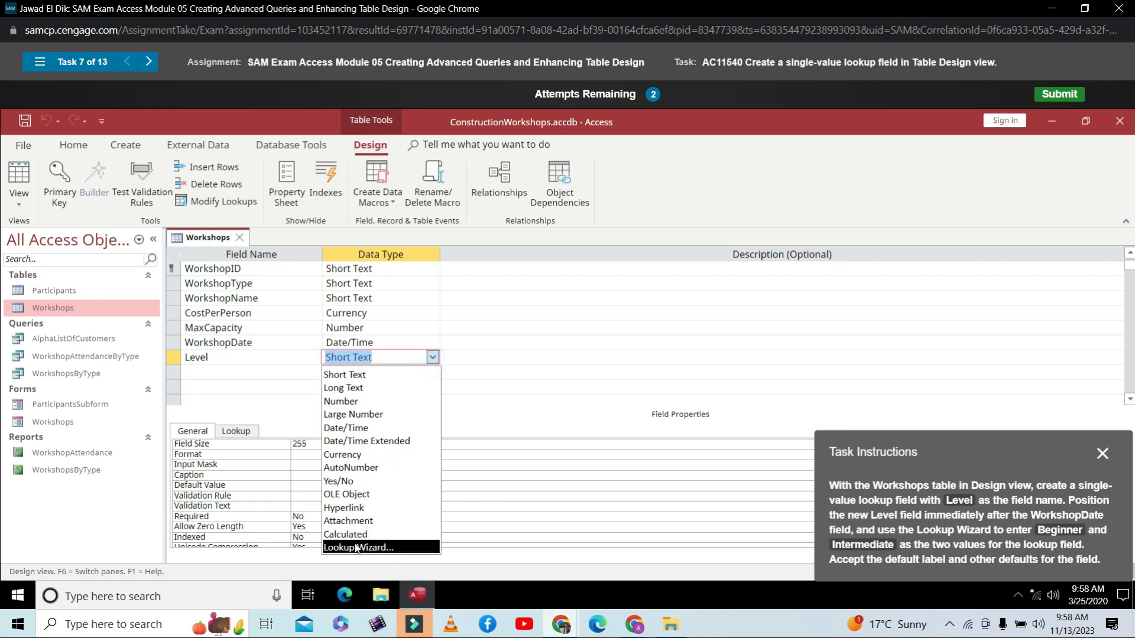
pyautogui.press('Return')
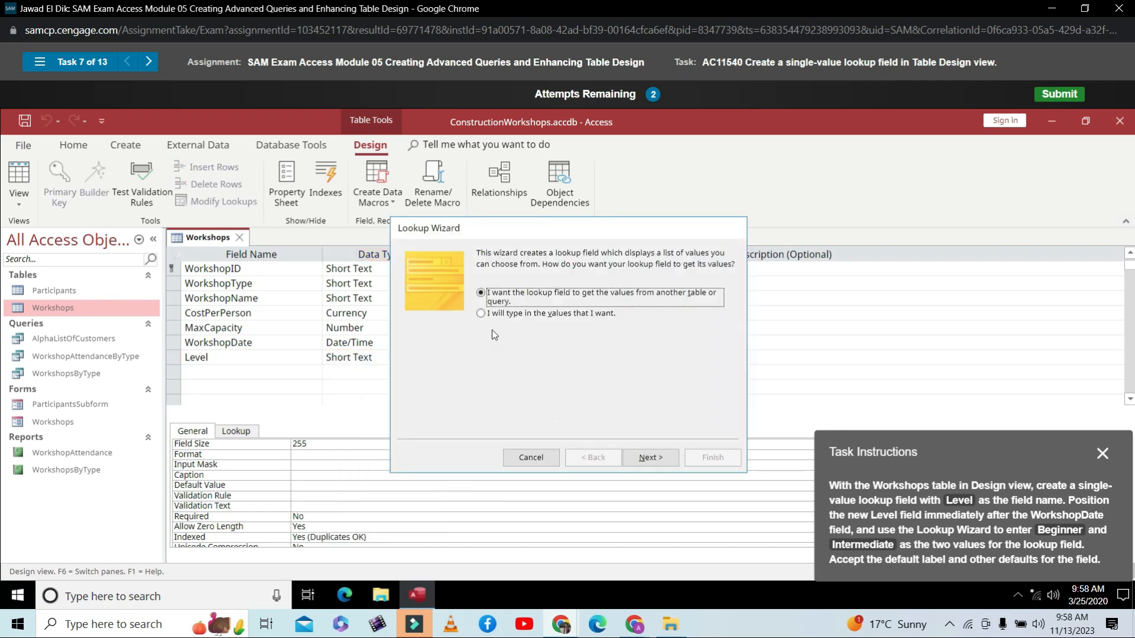
pyautogui.click(480, 316)
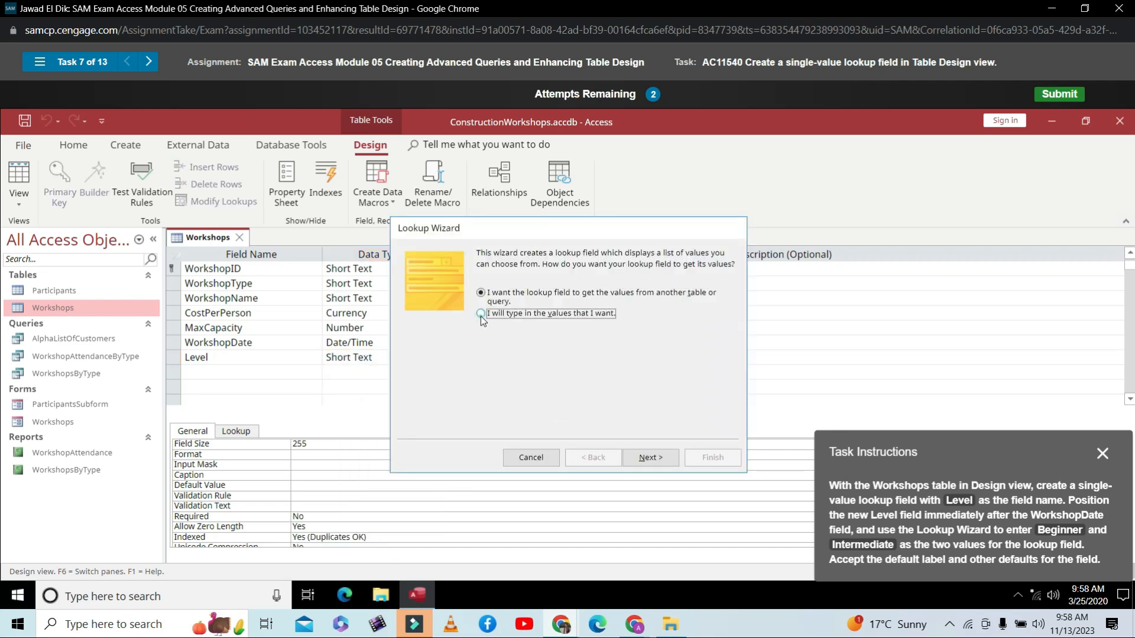
pyautogui.click(650, 457)
# - Enter Beginner and Intermediate as the lookup values and finish the wizard with the default label and options
pyautogui.click(455, 354)
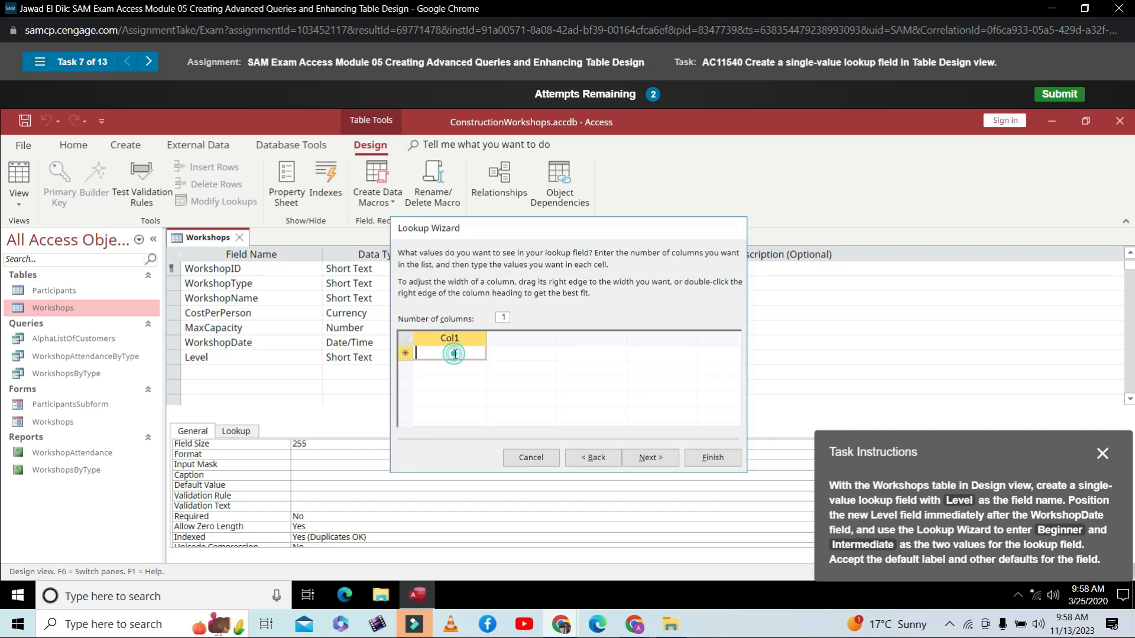
pyautogui.write('Be')
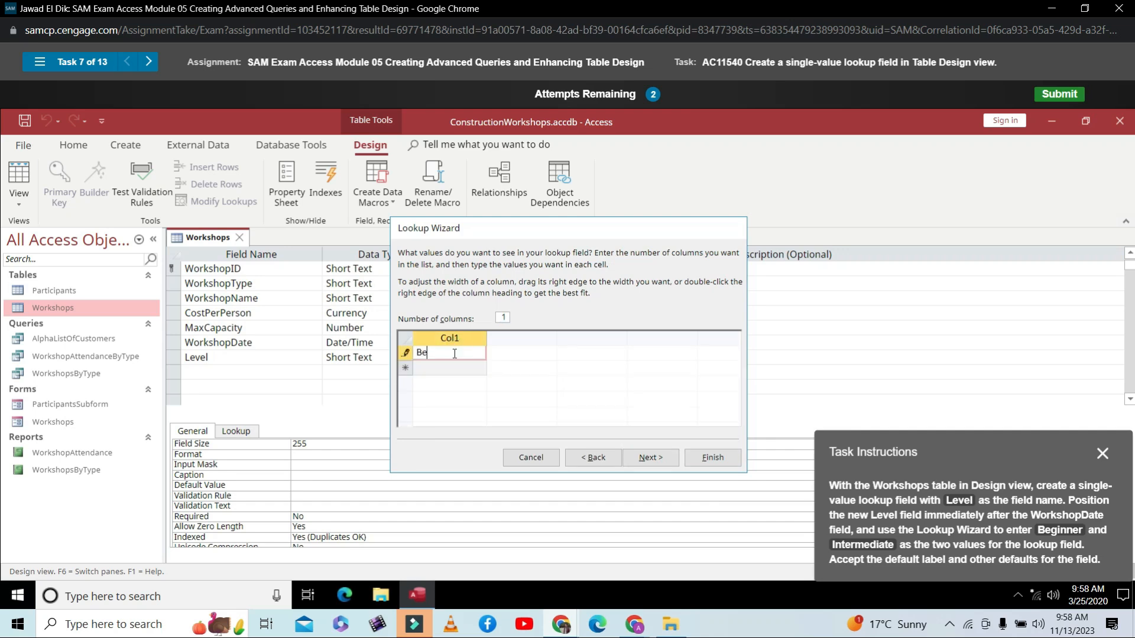
pyautogui.write('ginner')
pyautogui.click(441, 366)
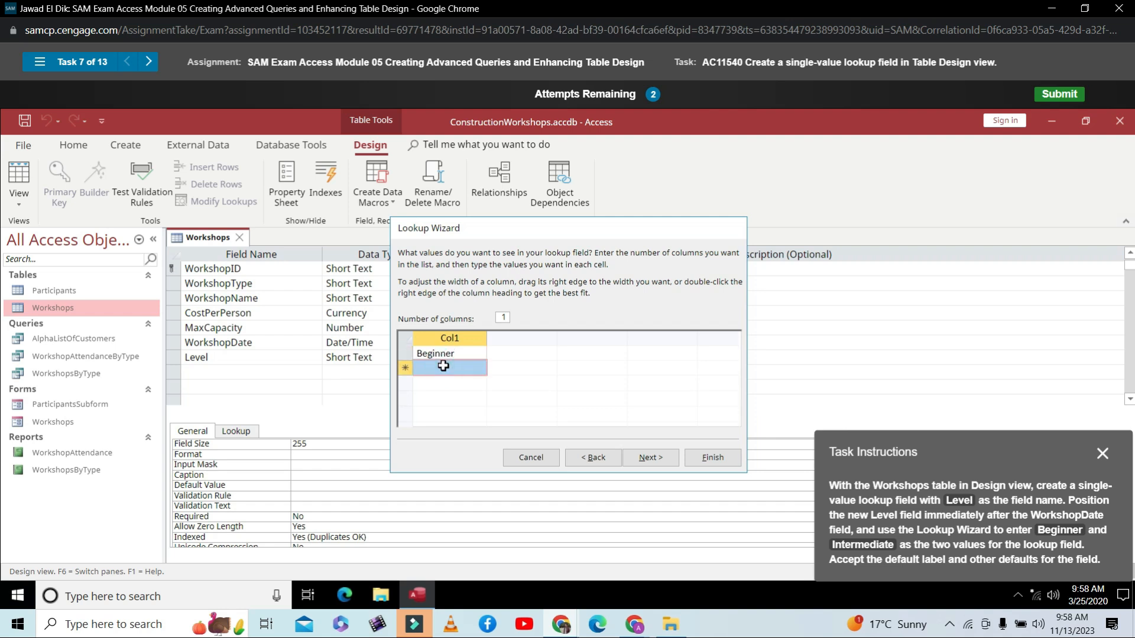
pyautogui.click(439, 366)
pyautogui.write('Int')
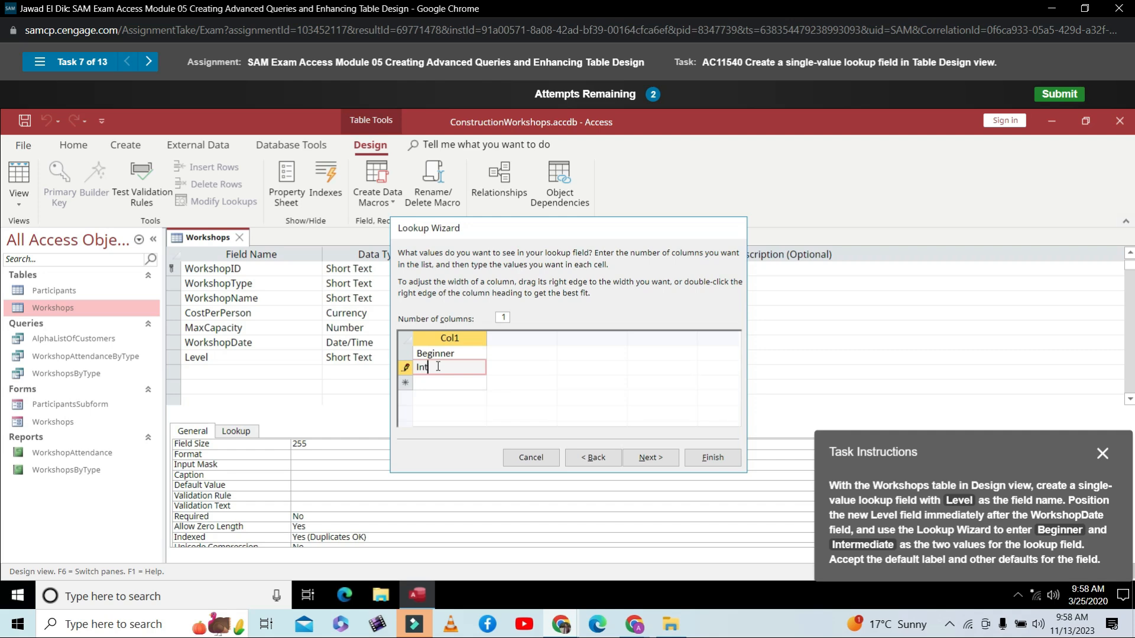
pyautogui.write('ermediate')
pyautogui.click(647, 459)
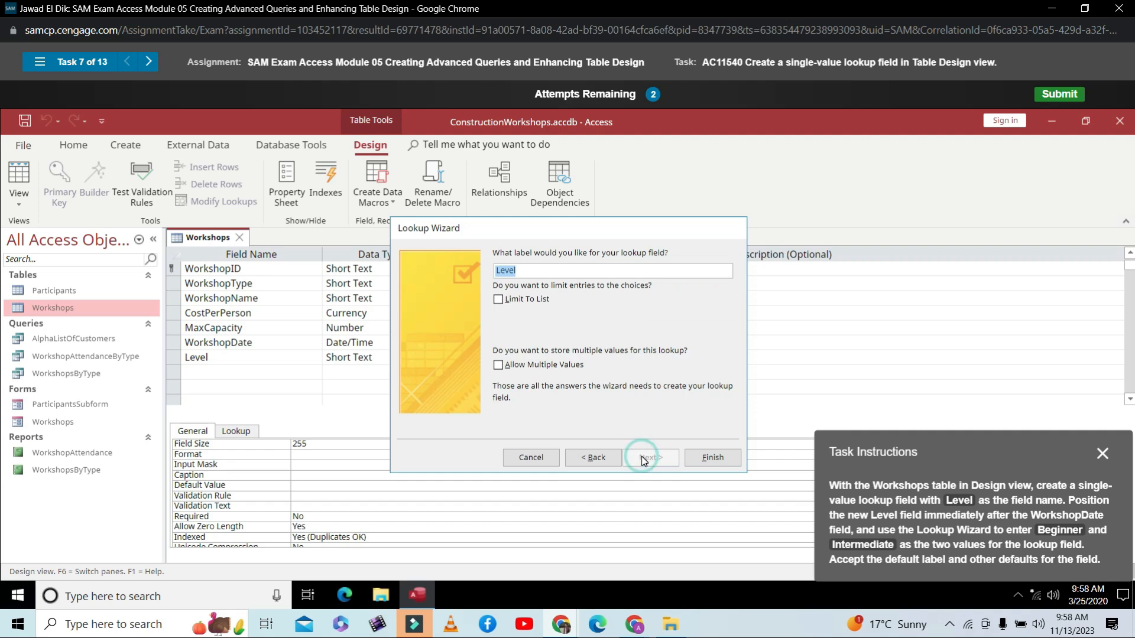
pyautogui.click(697, 457)
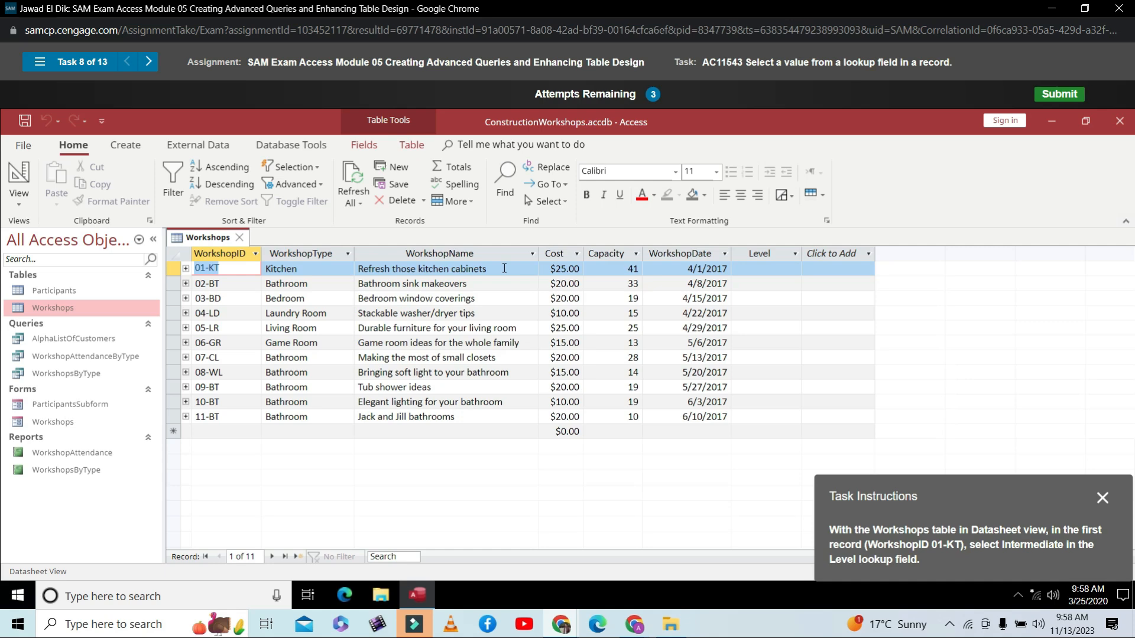
# - Set the Level lookup field of the first record, WorkshopID 01-KT, to Intermediate
pyautogui.click(775, 269)
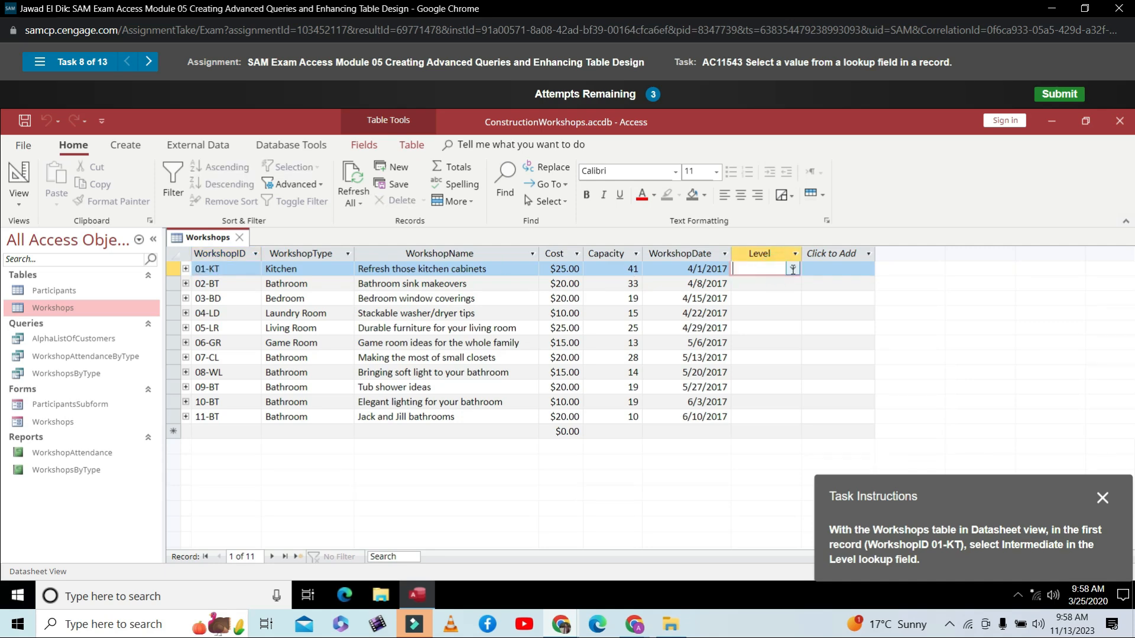
pyautogui.click(792, 270)
pyautogui.click(756, 296)
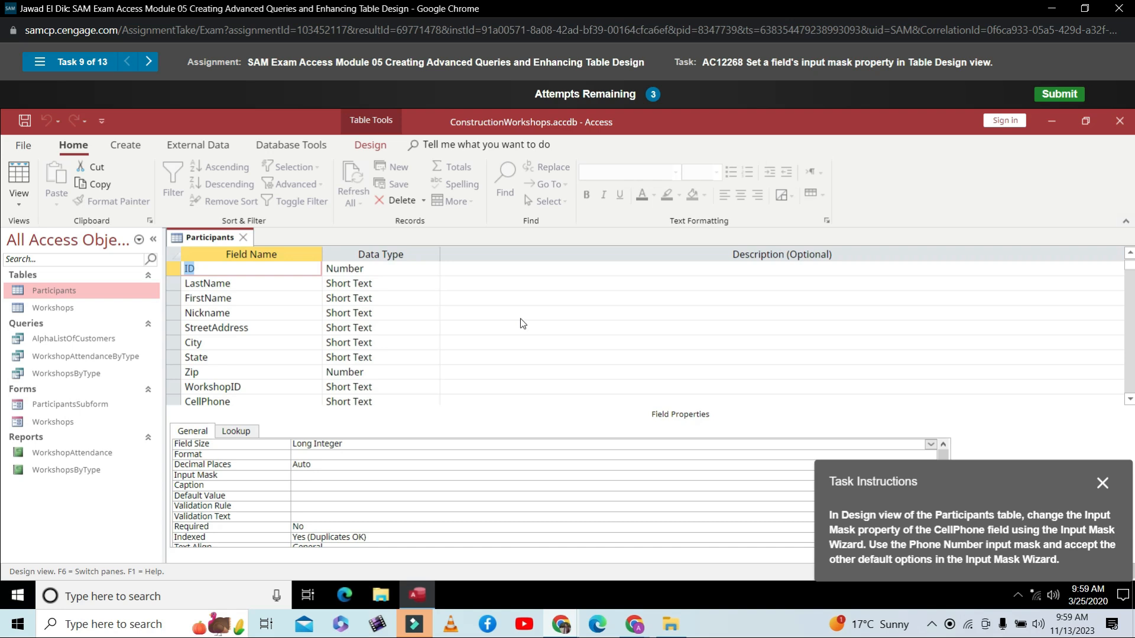
# - Apply the Phone Number input mask to the CellPhone field of the Participants table using the Input Mask Wizard's default options
pyautogui.click(261, 402)
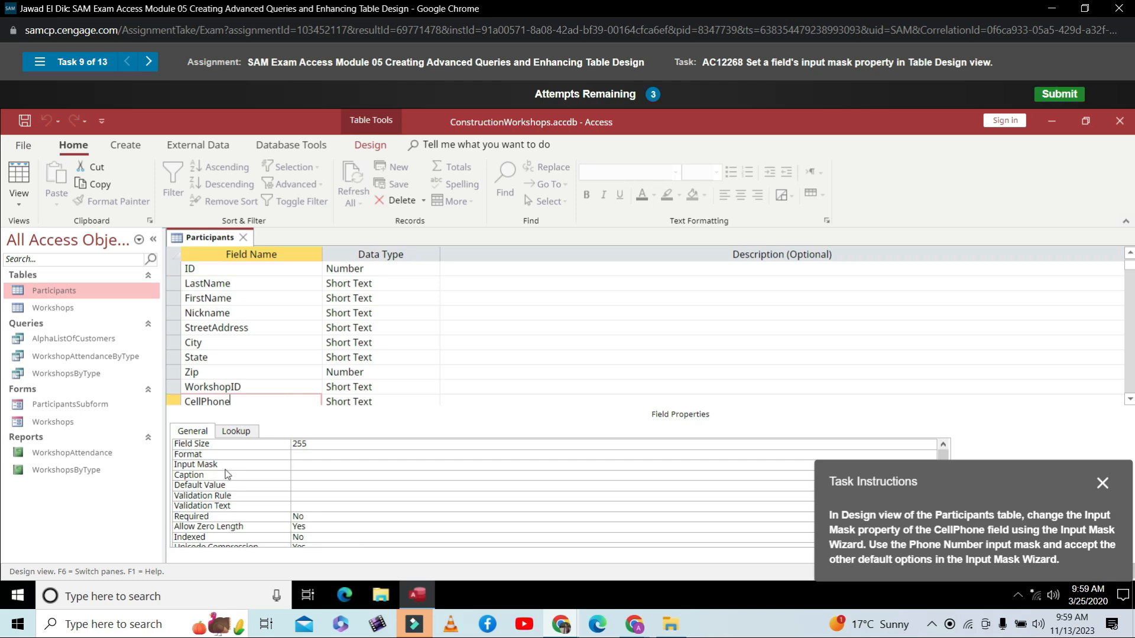
pyautogui.click(299, 469)
pyautogui.moveTo(951, 488); pyautogui.dragTo(952, 284)
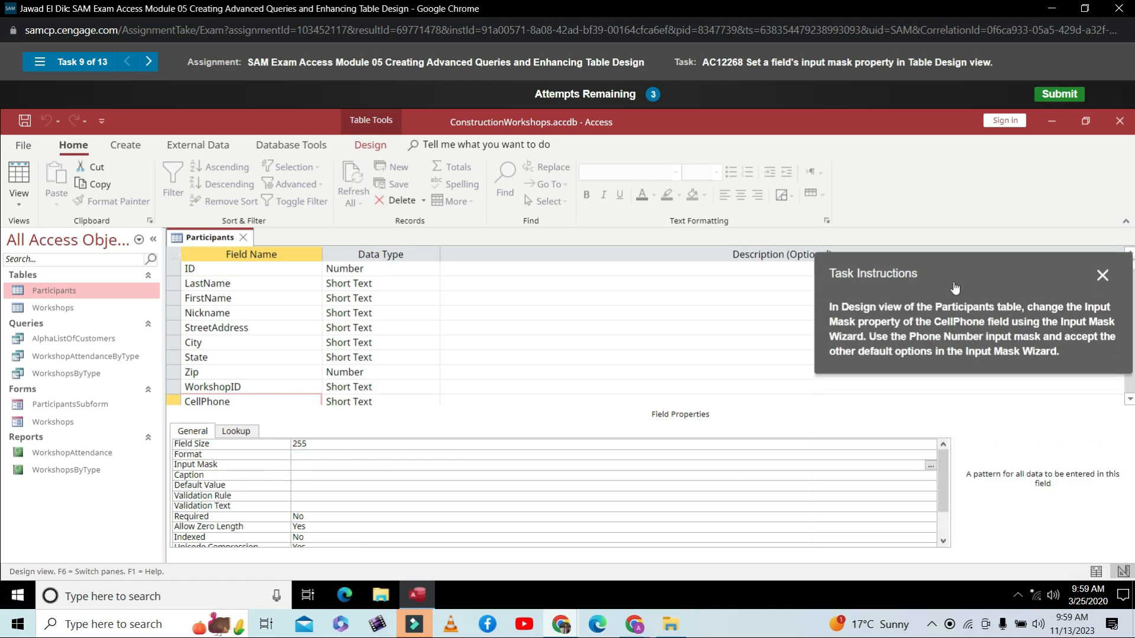
pyautogui.click(931, 466)
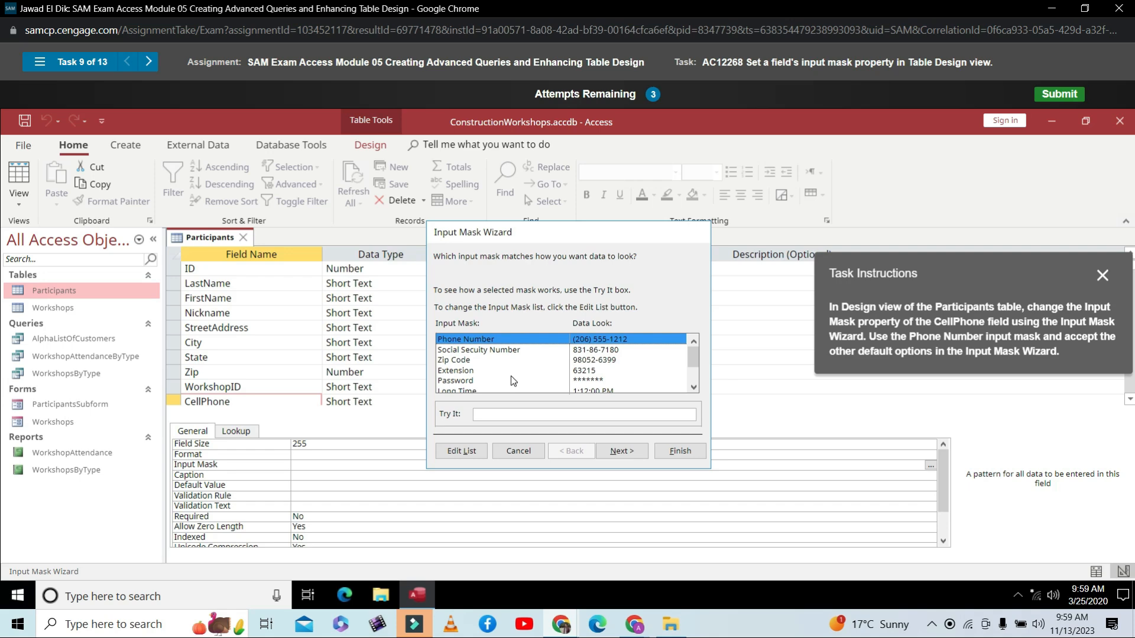
pyautogui.click(630, 452)
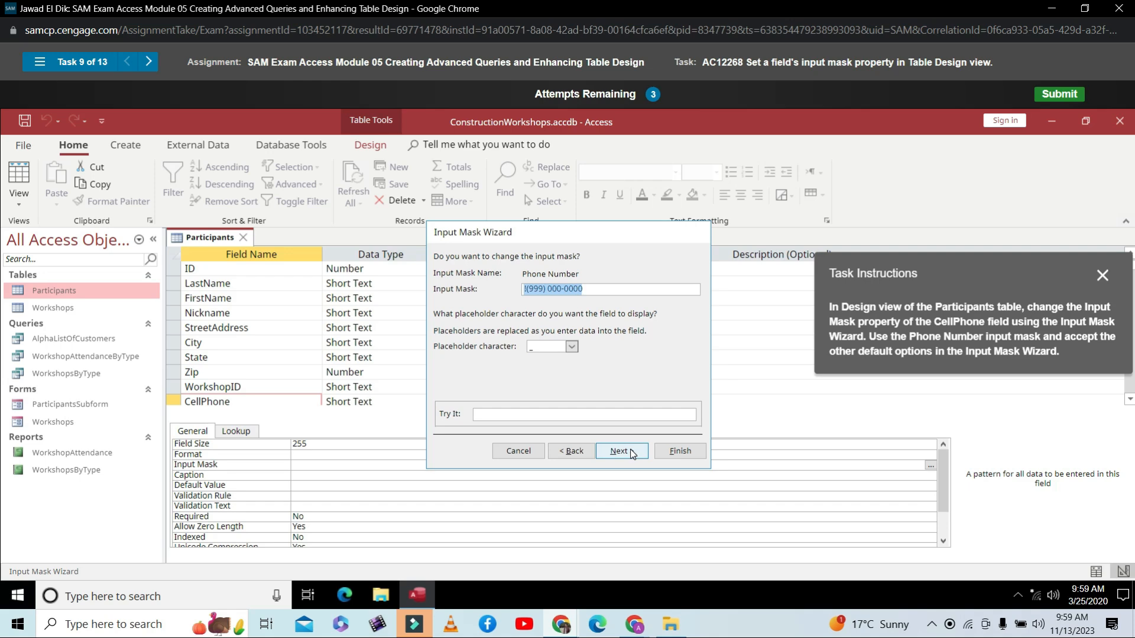
pyautogui.click(632, 453)
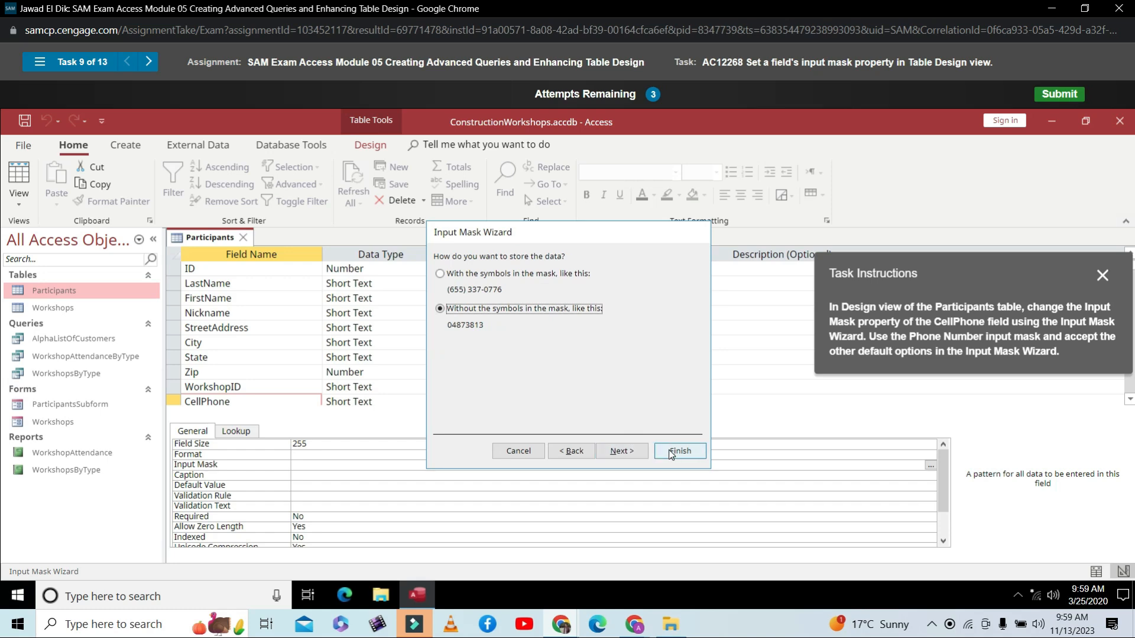
pyautogui.click(637, 452)
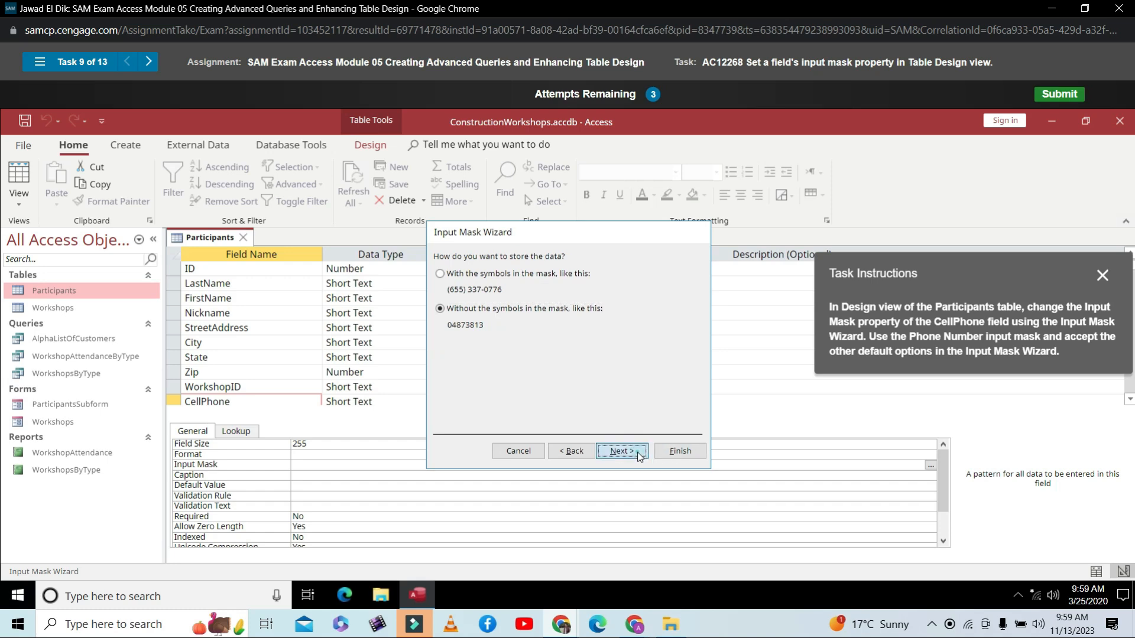
pyautogui.click(679, 452)
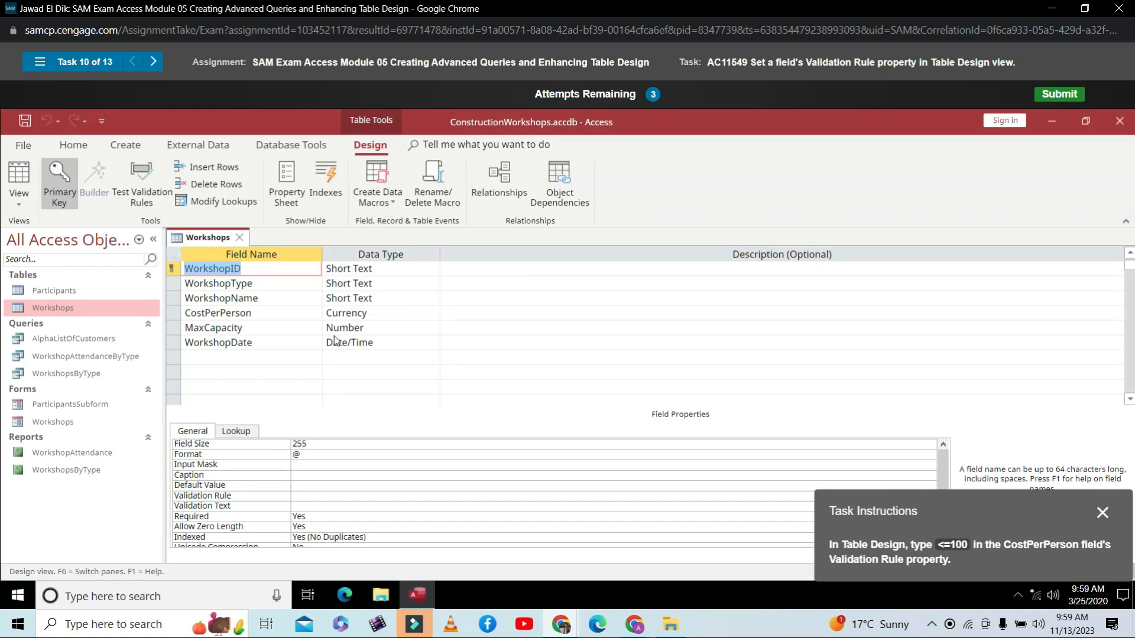
# - Set the Validation Rule property of the CostPerPerson field in the Workshops table to <=100
pyautogui.click(262, 313)
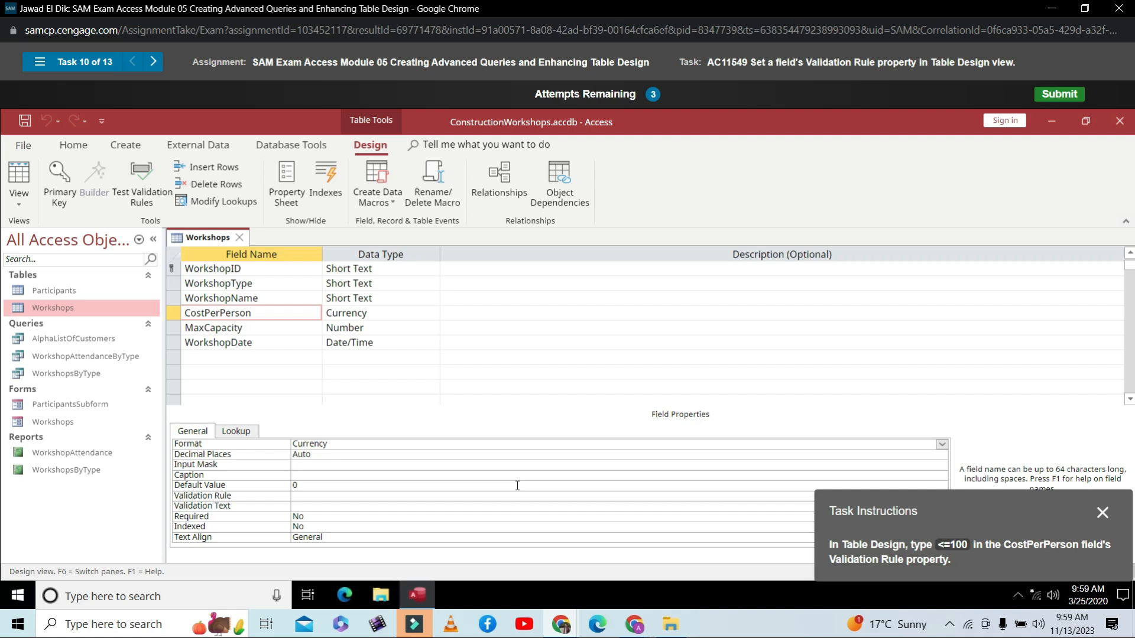
pyautogui.click(313, 500)
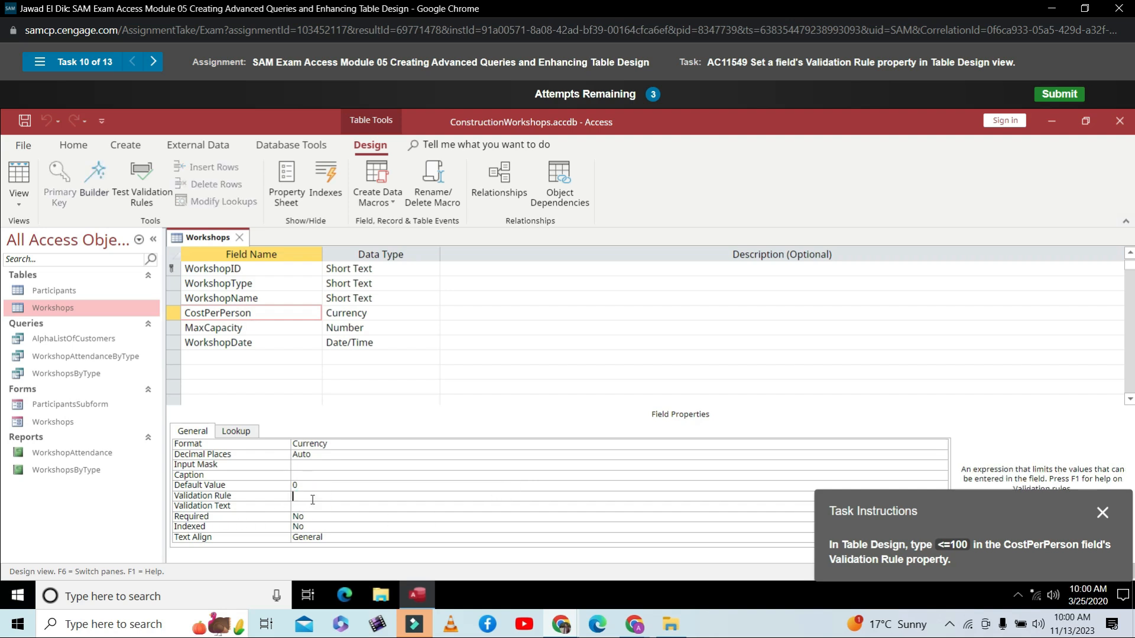
pyautogui.write('<=100')
pyautogui.press('Return')
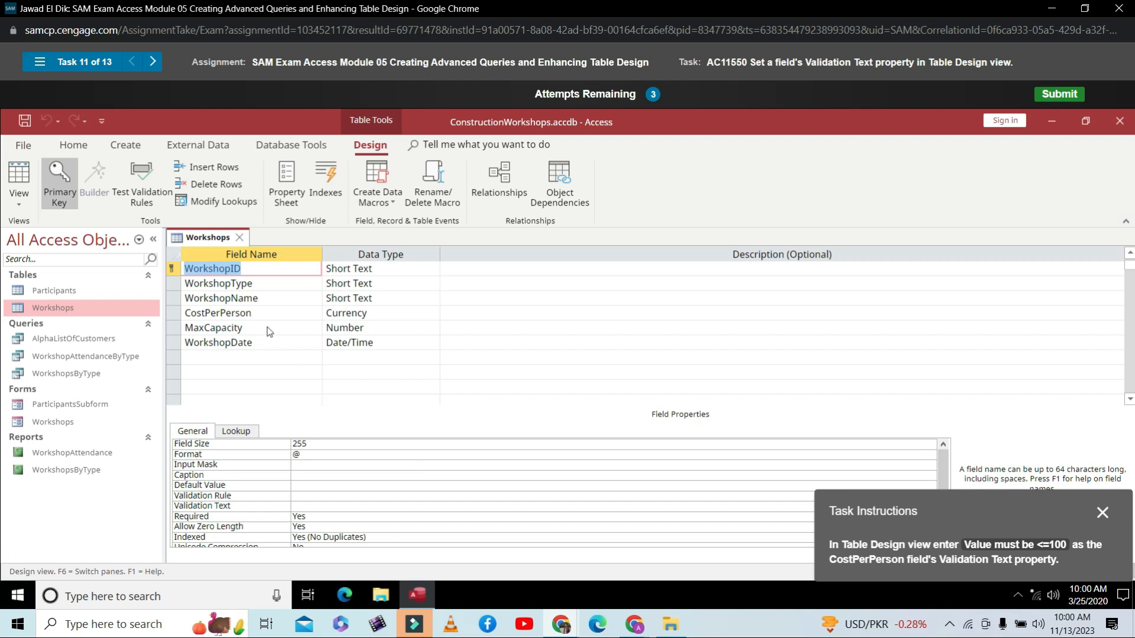
# - Set the Validation Text property of the CostPerPerson field to "Value must be <=100"
pyautogui.click(260, 313)
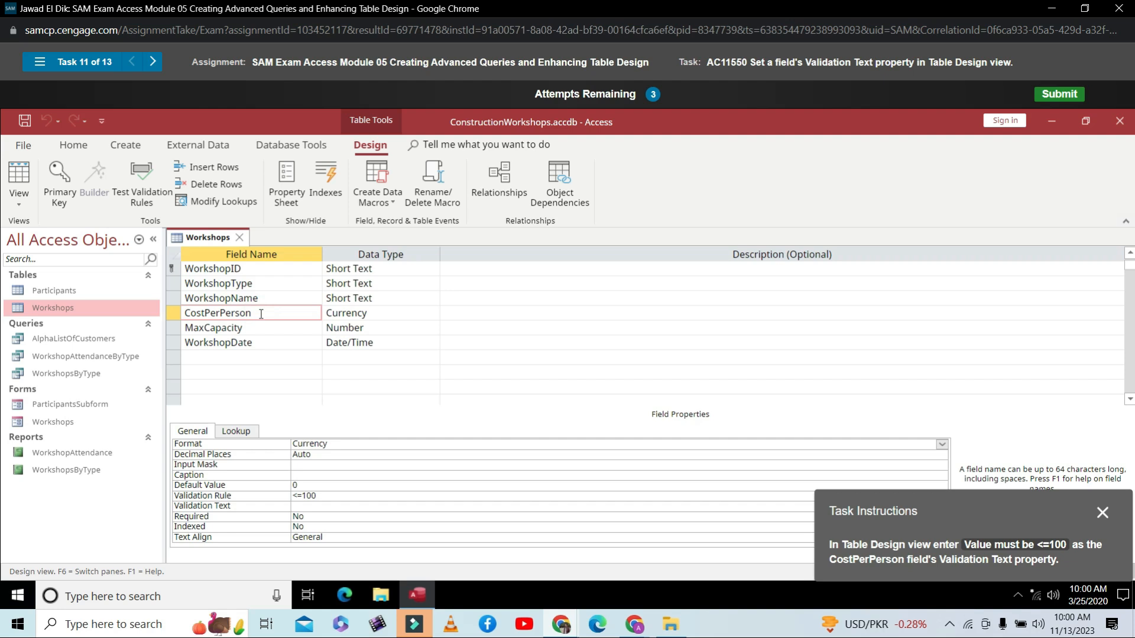
pyautogui.click(312, 506)
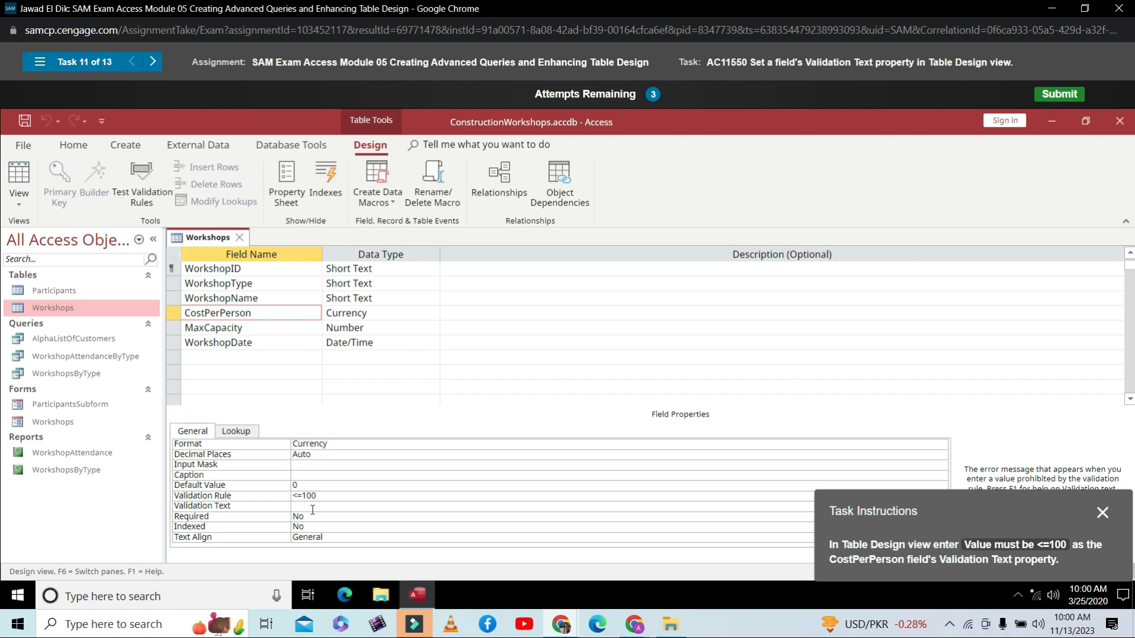
pyautogui.write('Value must be <=100')
pyautogui.click(314, 515)
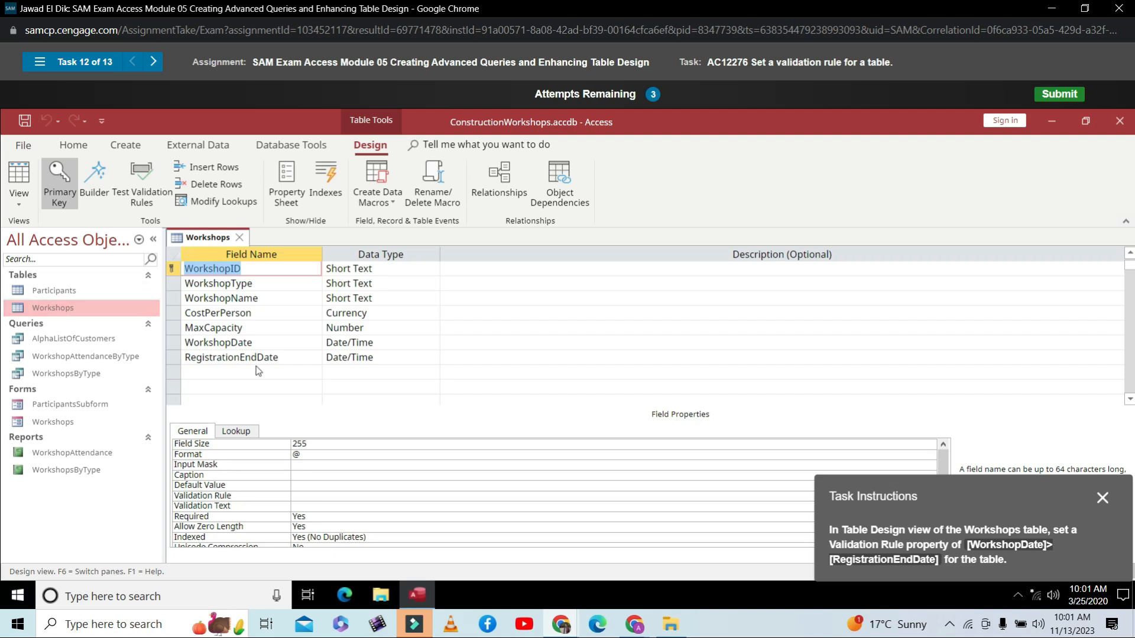
# - Try to enter [WorkshopDate]>[RegistrationEndDate] directly in the Validation Rule property of the WorkshopID field
pyautogui.click(306, 496)
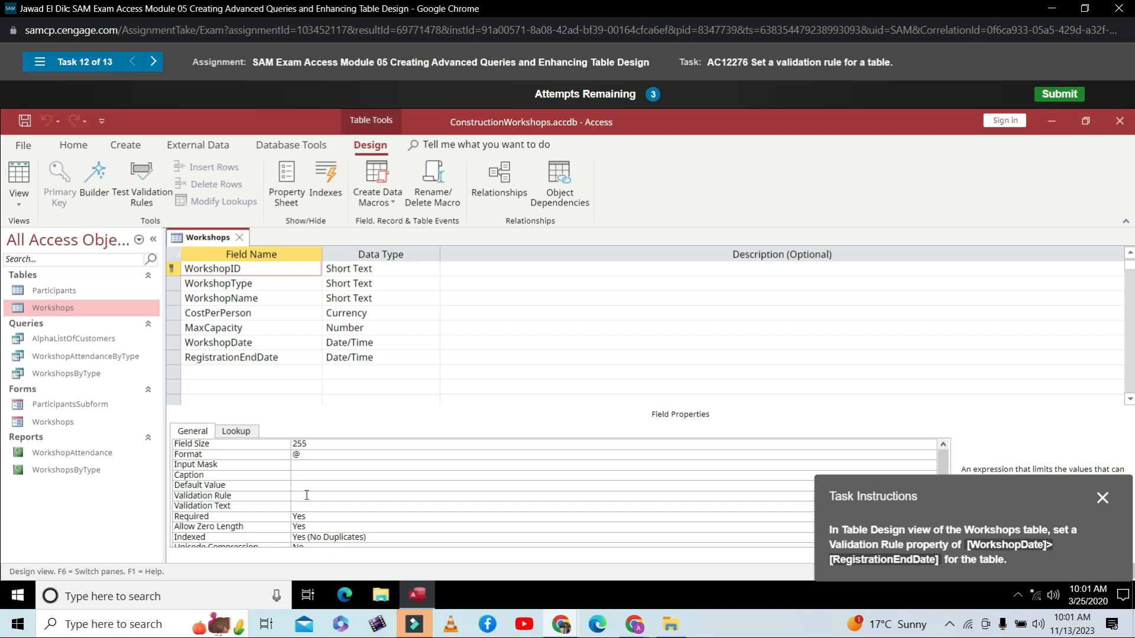
pyautogui.write('[WorkshopDate]>[Registration')
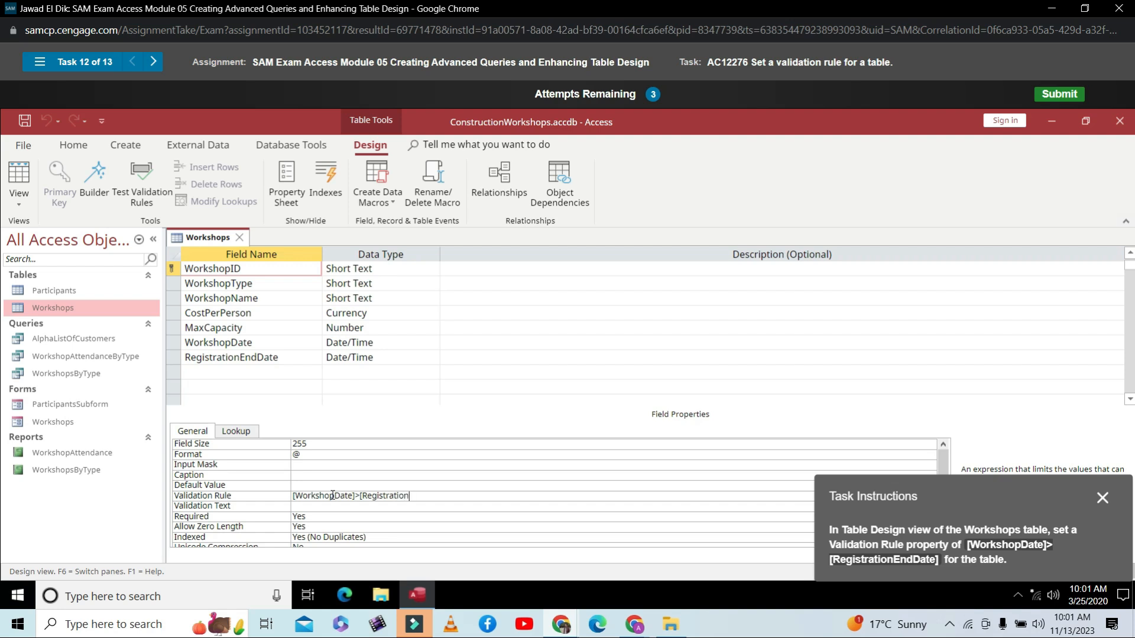
pyautogui.write('EndDate')
pyautogui.press('Return')
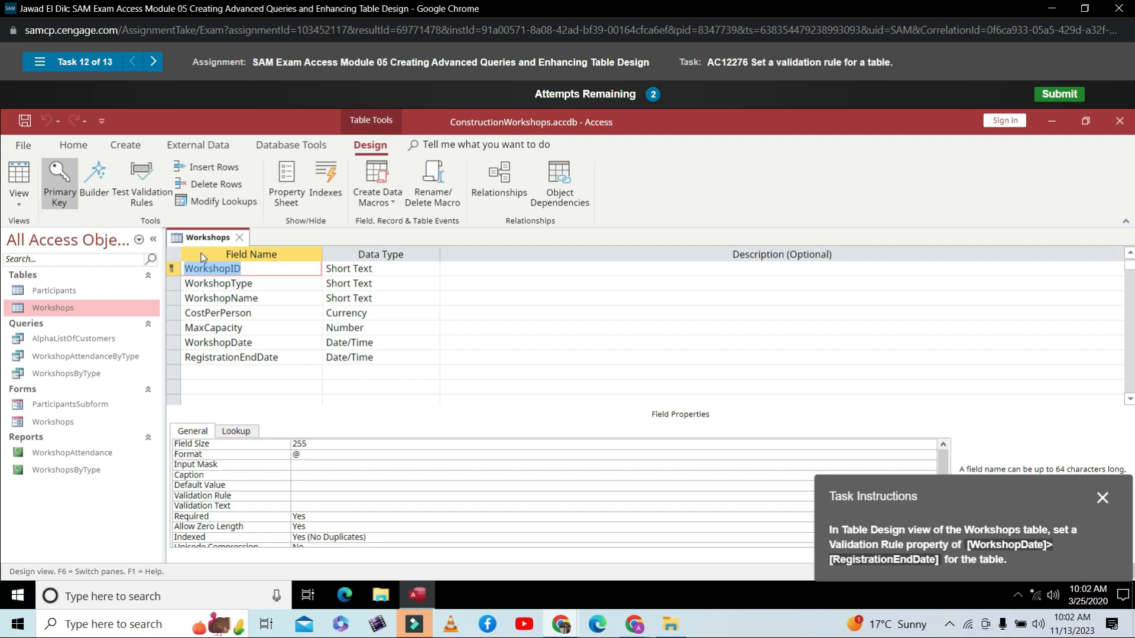
# - Try to build the rule [WorkshopDate] > [RegistrationEndDate] for WorkshopID in the Expression Builder, and restart the task
pyautogui.click(172, 258)
pyautogui.click(301, 496)
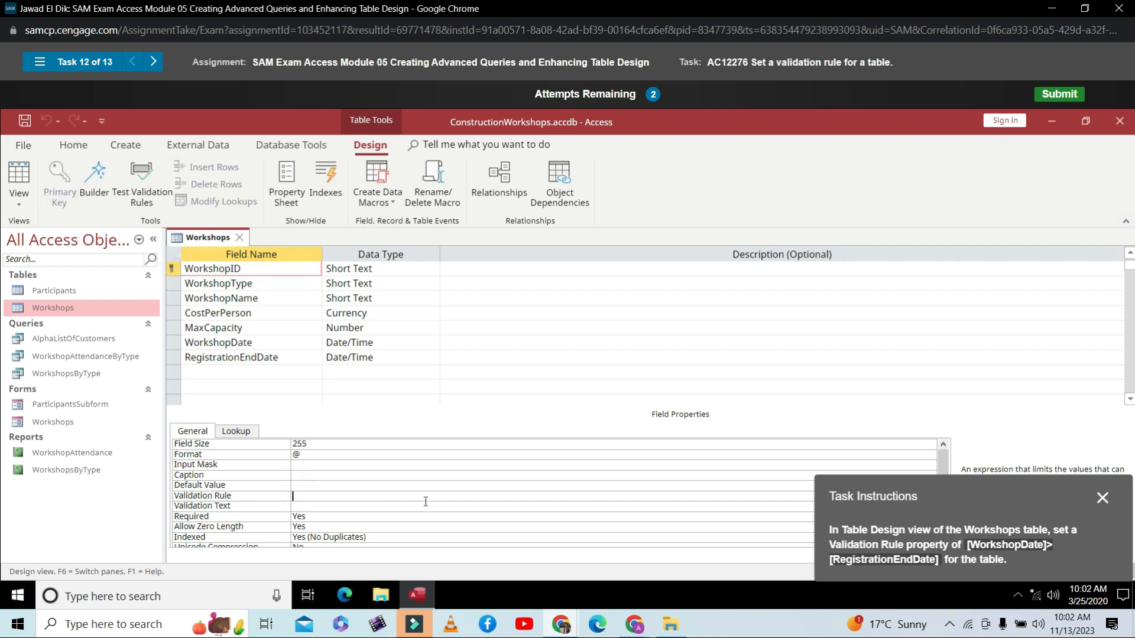
pyautogui.moveTo(969, 502); pyautogui.dragTo(983, 263)
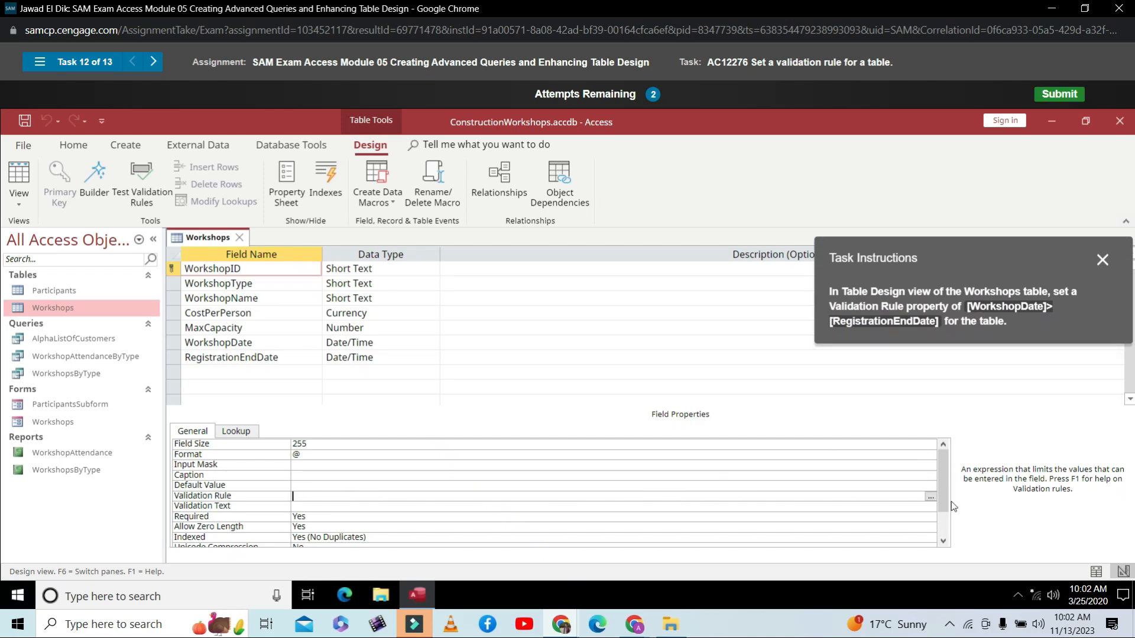
pyautogui.click(930, 497)
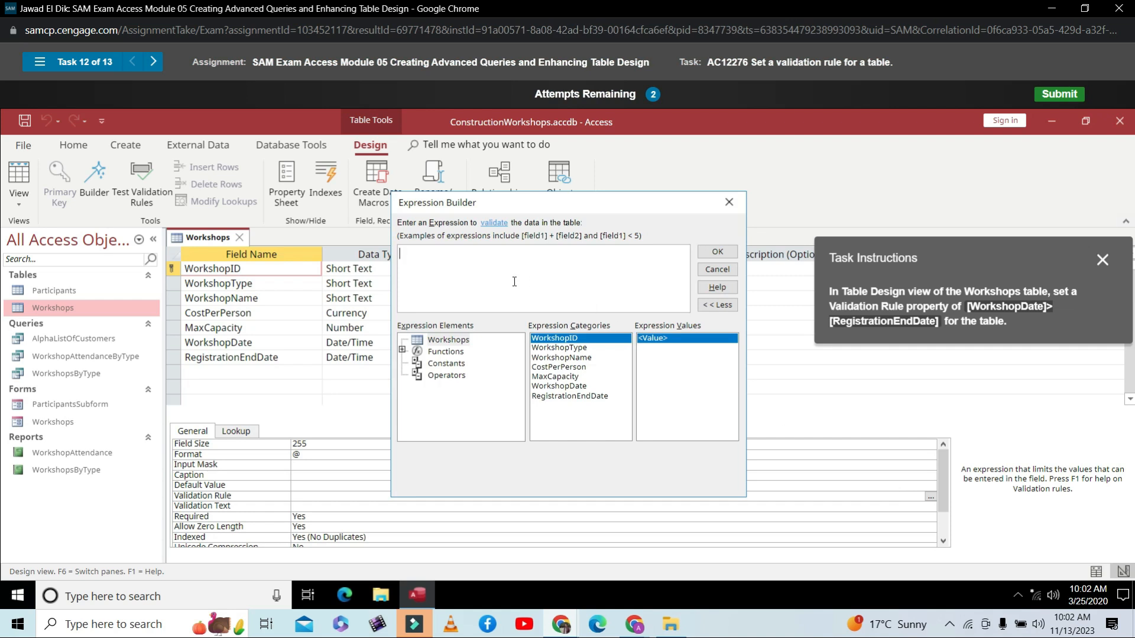
pyautogui.doubleClick(573, 387)
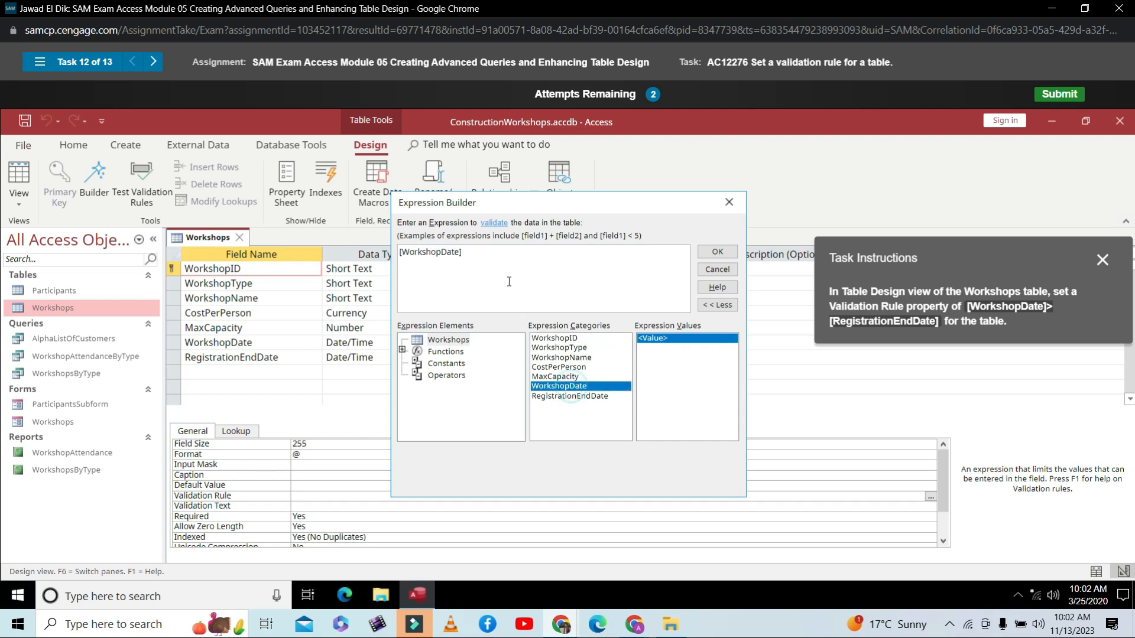
pyautogui.write('>')
pyautogui.doubleClick(576, 396)
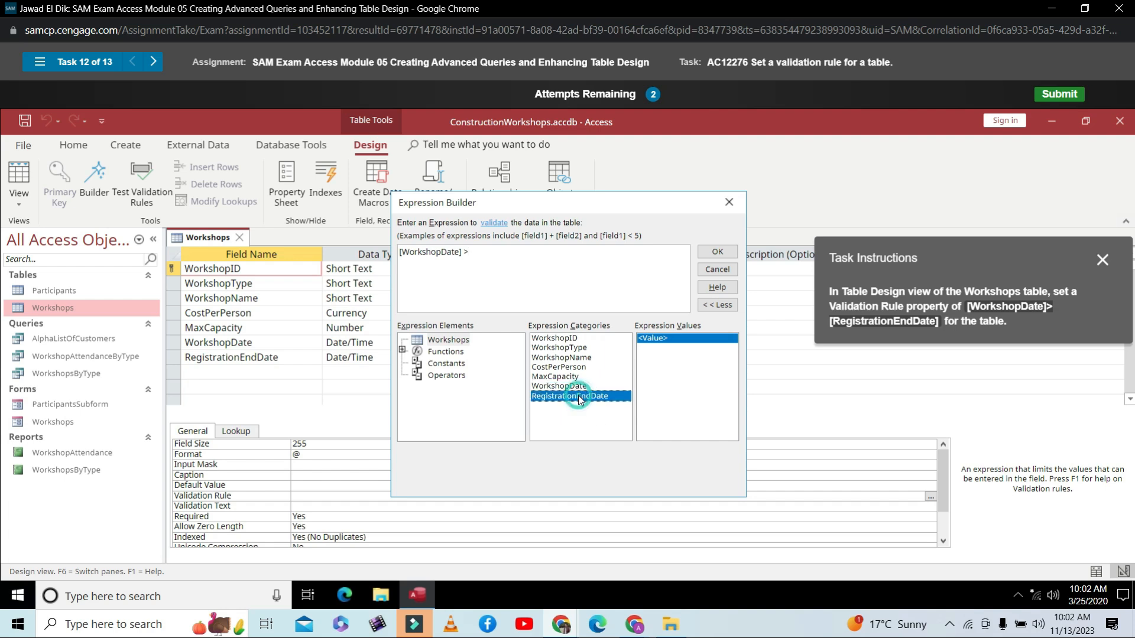
pyautogui.click(717, 251)
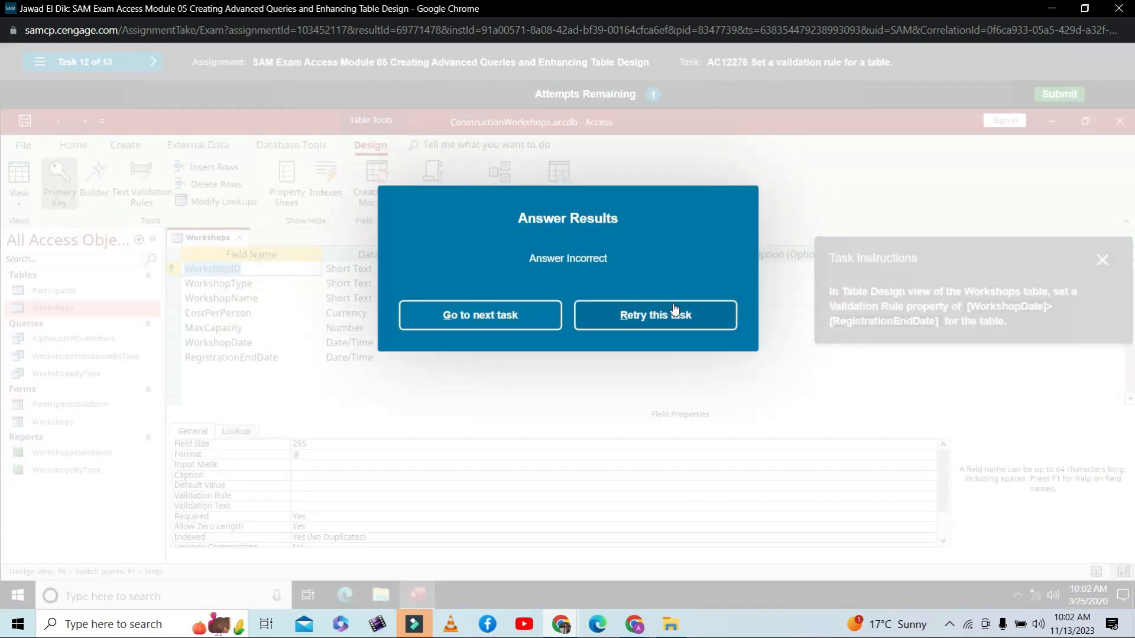
pyautogui.click(613, 325)
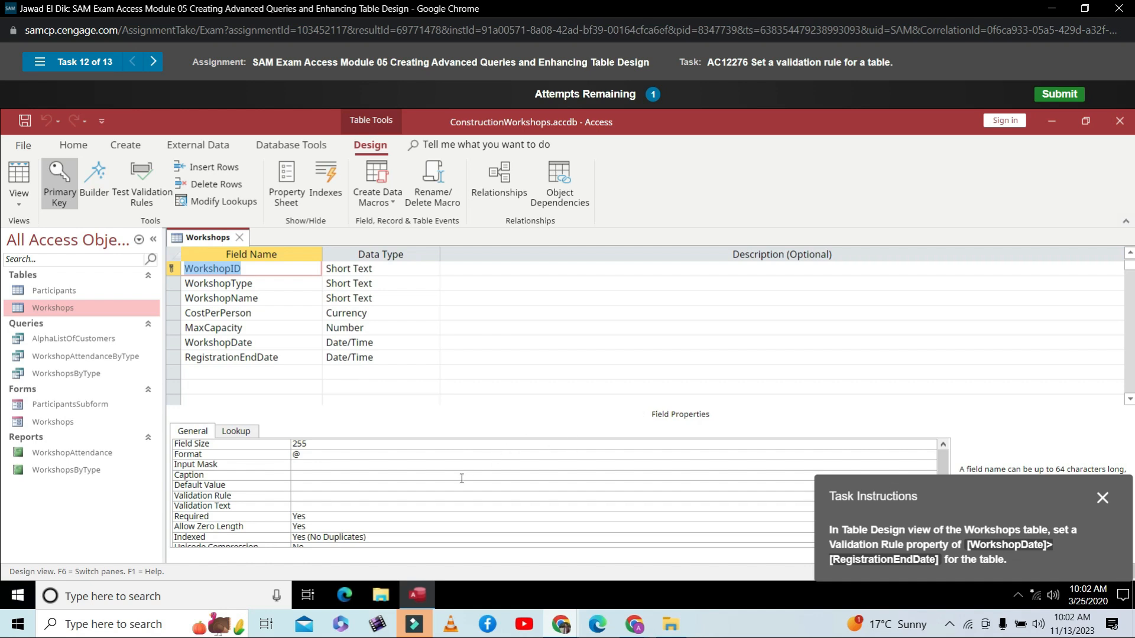
# - Build the validation rule [WorkshopDate]> [RegistrationEndDate] again from the WorkshopID field's Validation Rule property using the Expression Builder
pyautogui.click(307, 495)
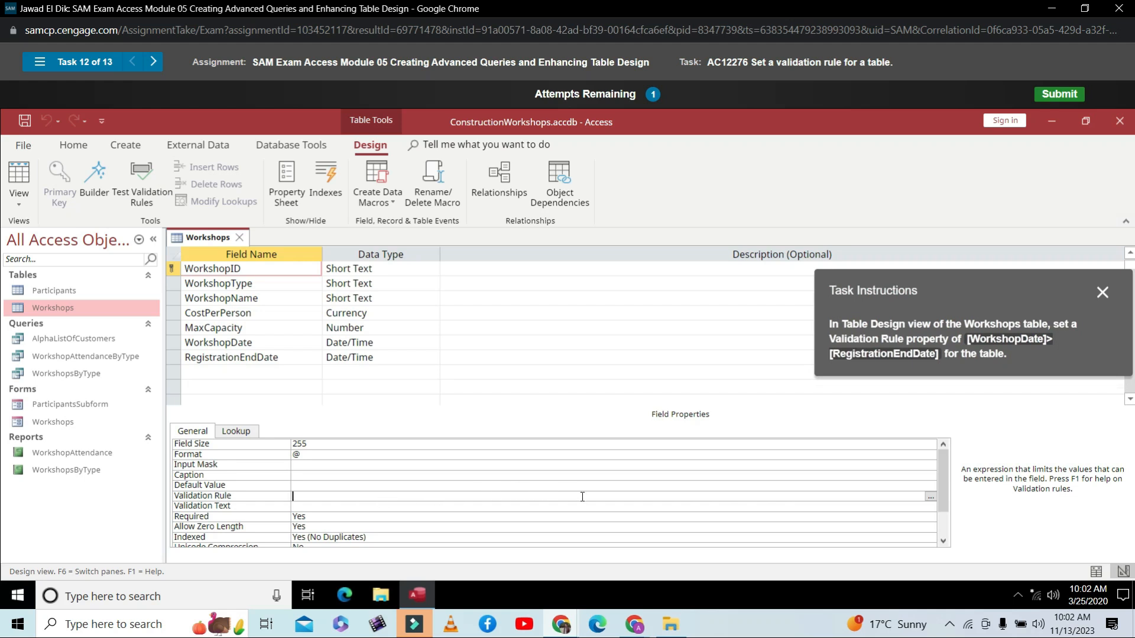
pyautogui.click(931, 499)
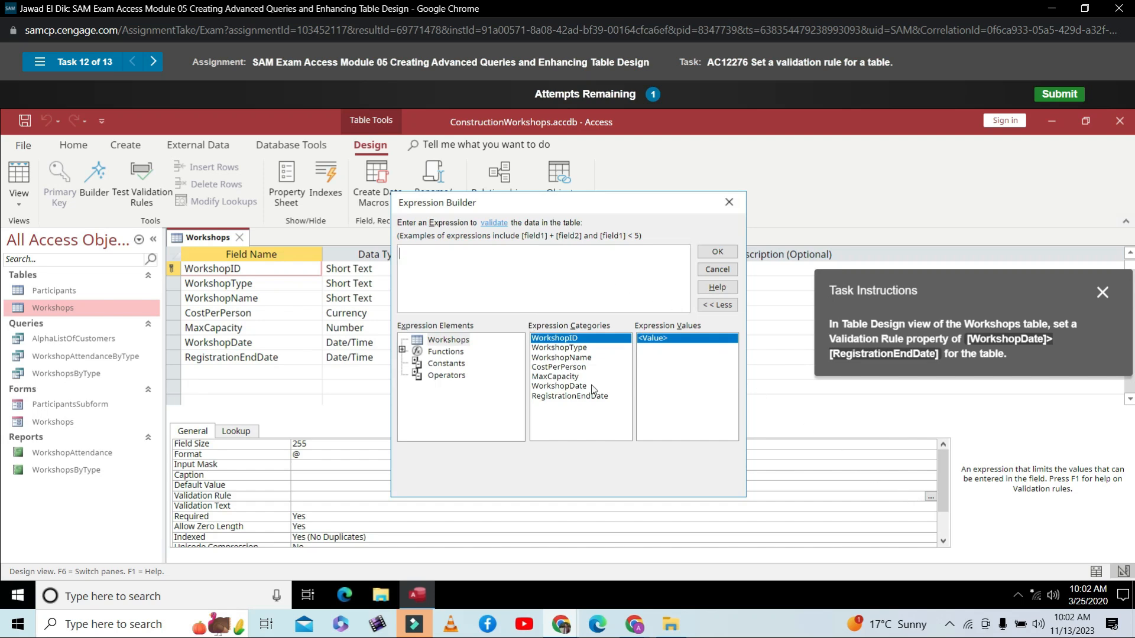
pyautogui.doubleClick(559, 386)
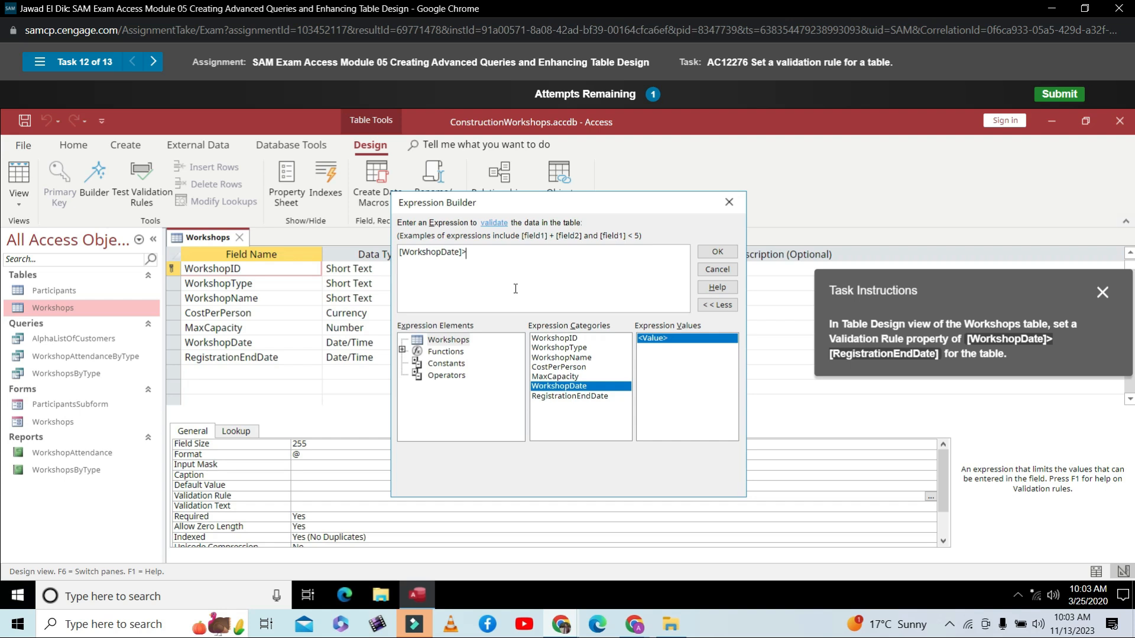
pyautogui.write('>')
pyautogui.doubleClick(582, 396)
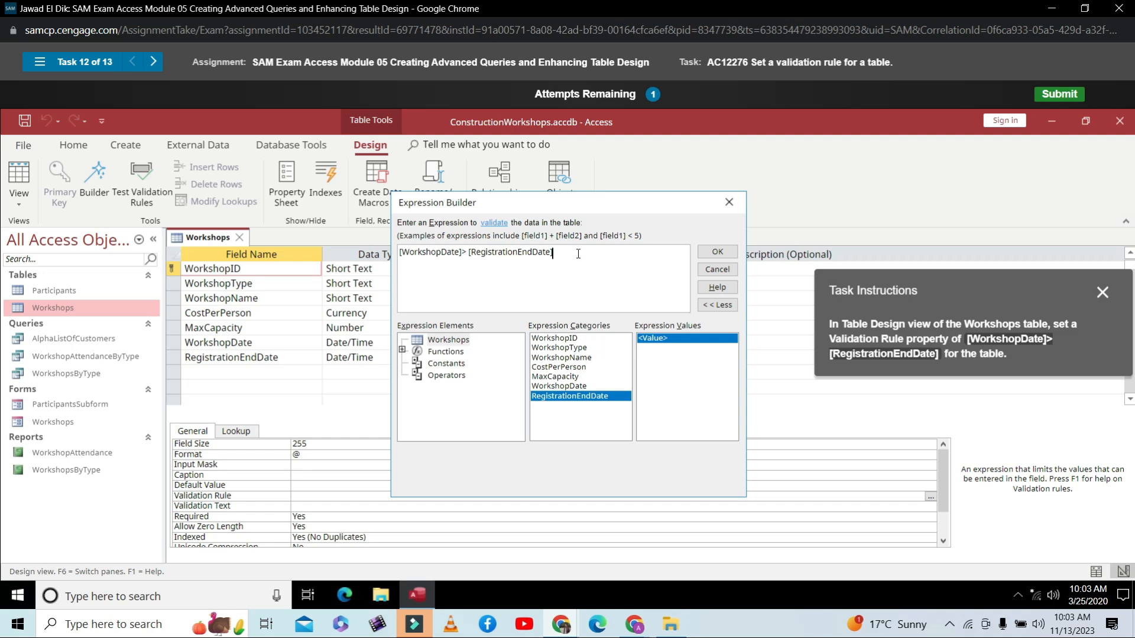
pyautogui.click(717, 253)
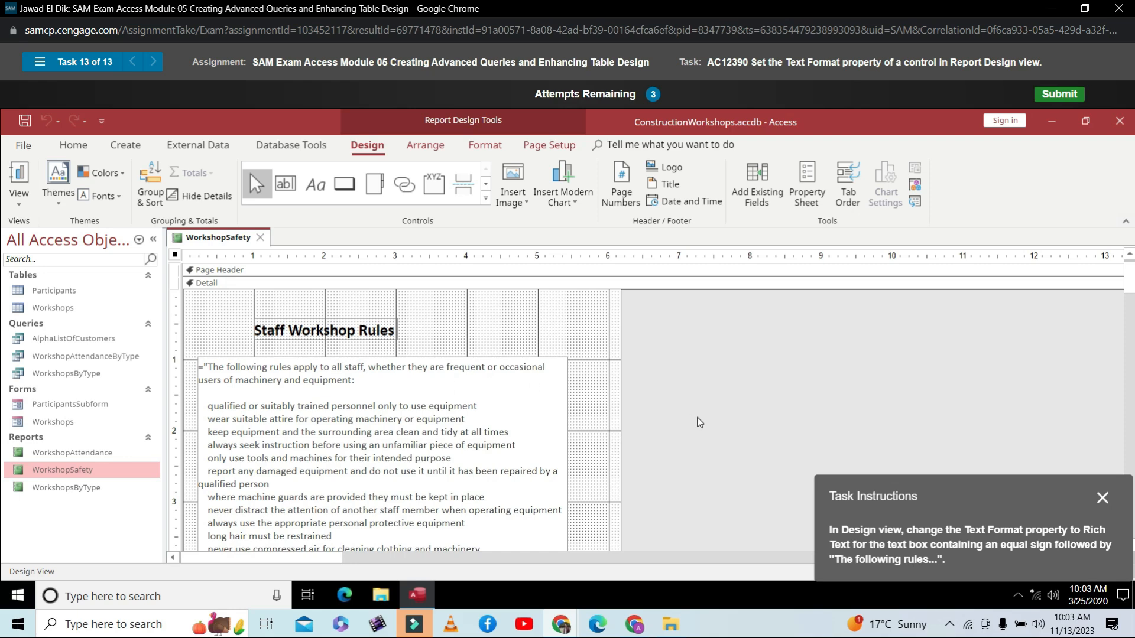
# - Retry the Text Format task and open the property sheet for the WorkshopSafety report's text box beginning with ="The following rules"
pyautogui.click(802, 188)
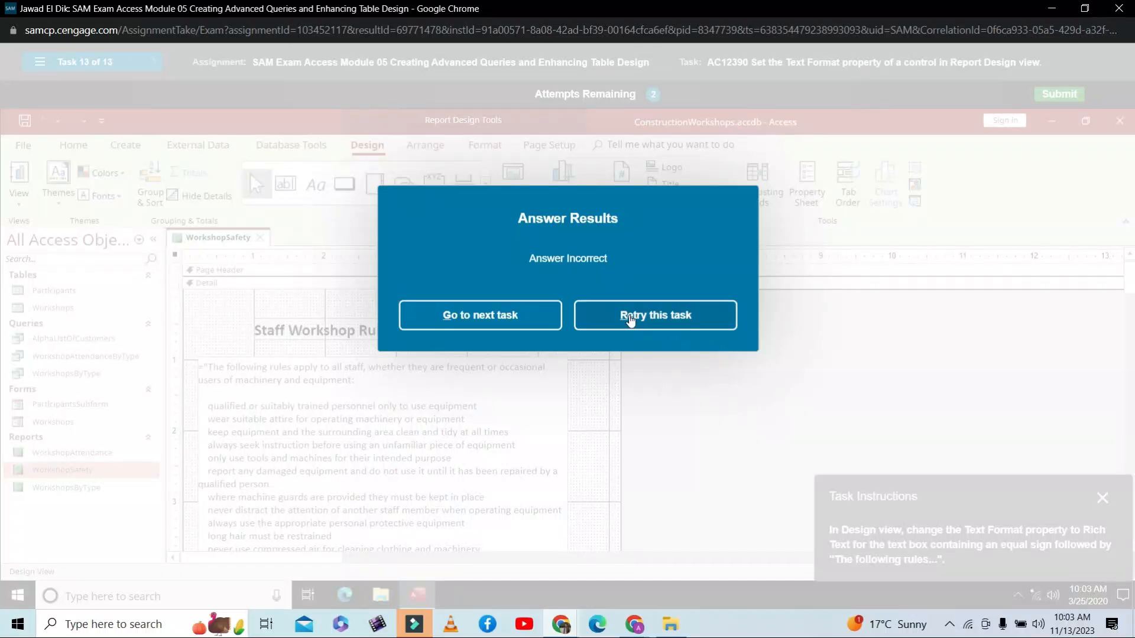
pyautogui.click(631, 320)
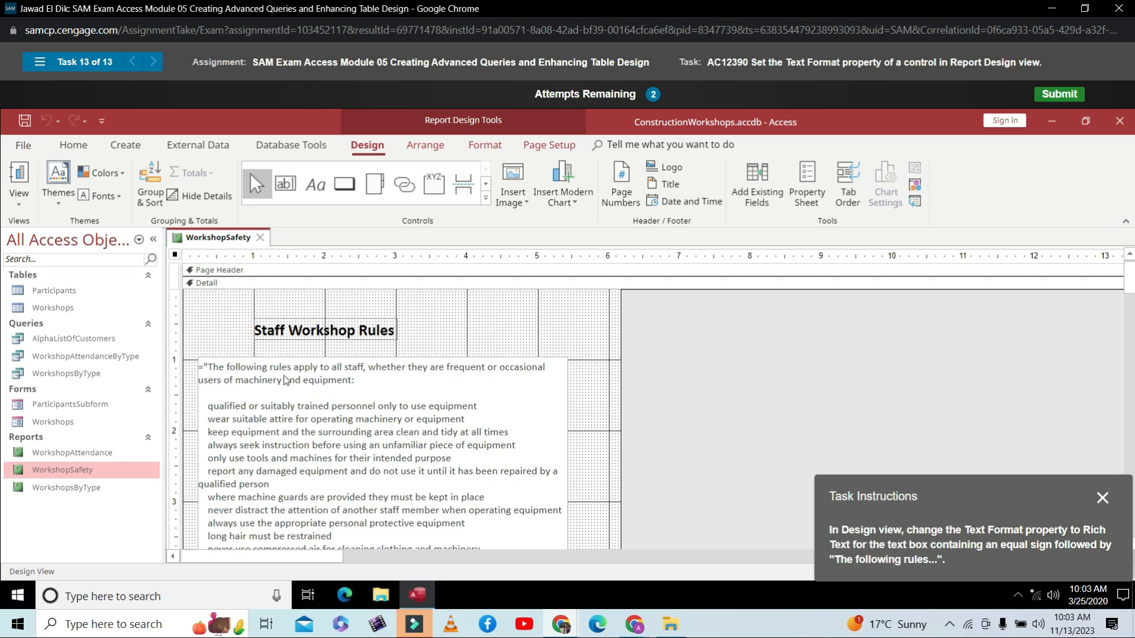
pyautogui.click(234, 365)
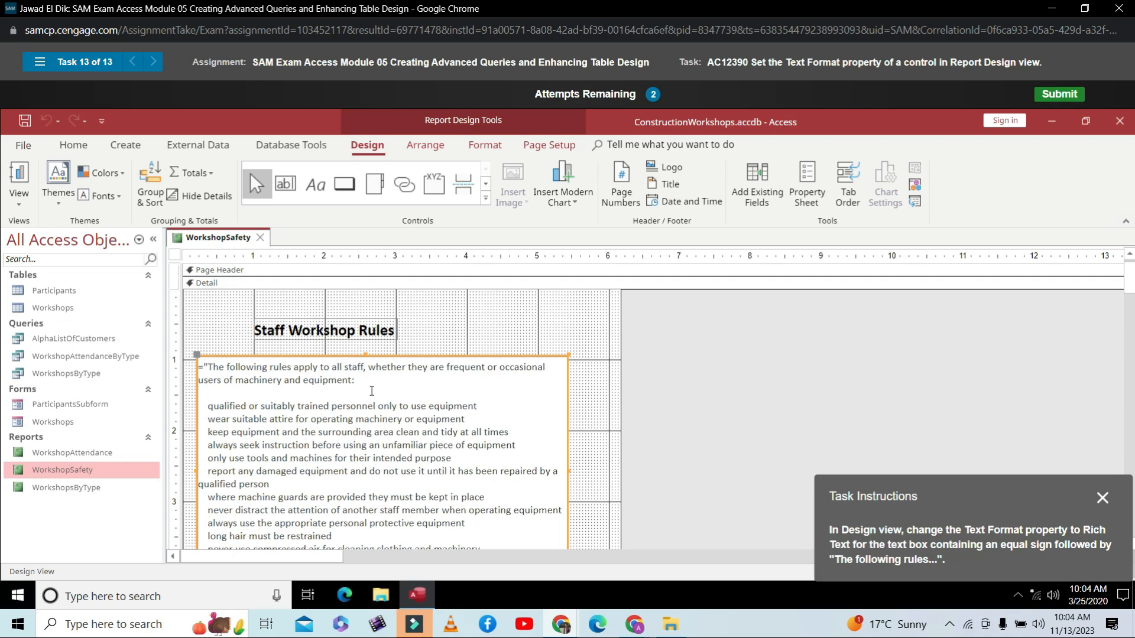
pyautogui.click(211, 357)
pyautogui.click(804, 197)
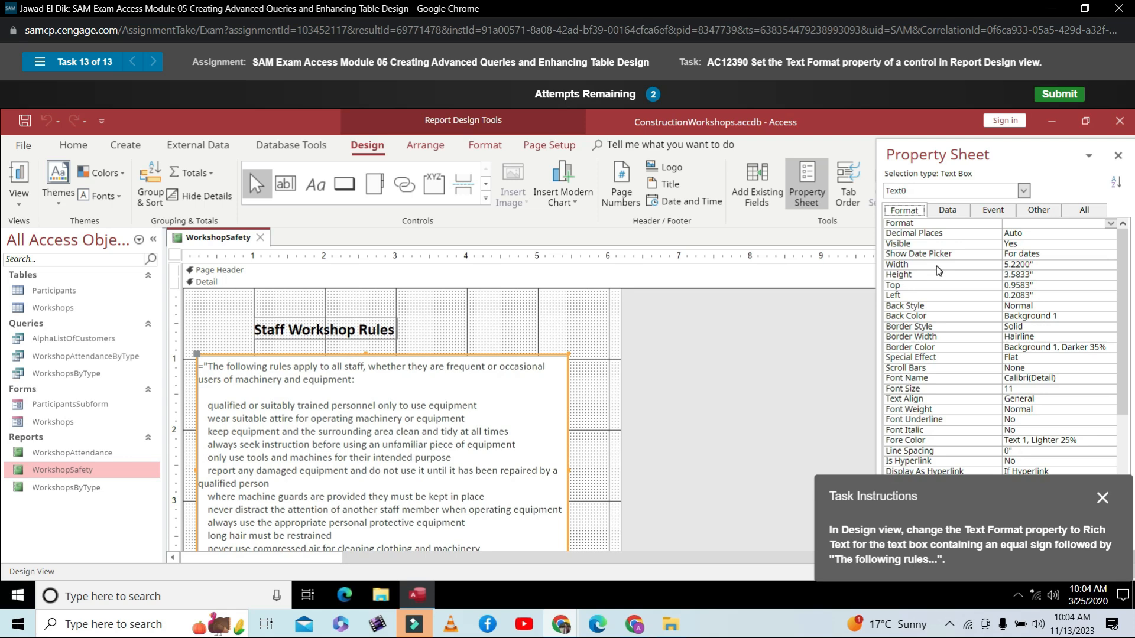
pyautogui.click(1109, 224)
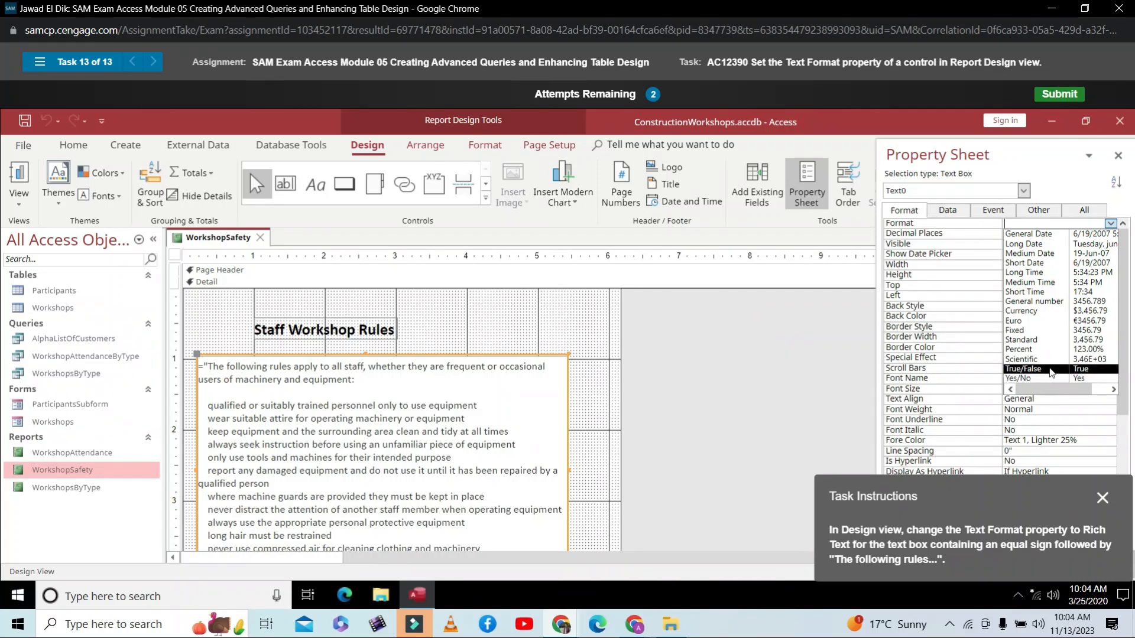
pyautogui.moveTo(1061, 393)
pyautogui.mouseDown()
pyautogui.moveTo(1071, 393)
pyautogui.moveTo(1053, 393)
pyautogui.mouseUp()
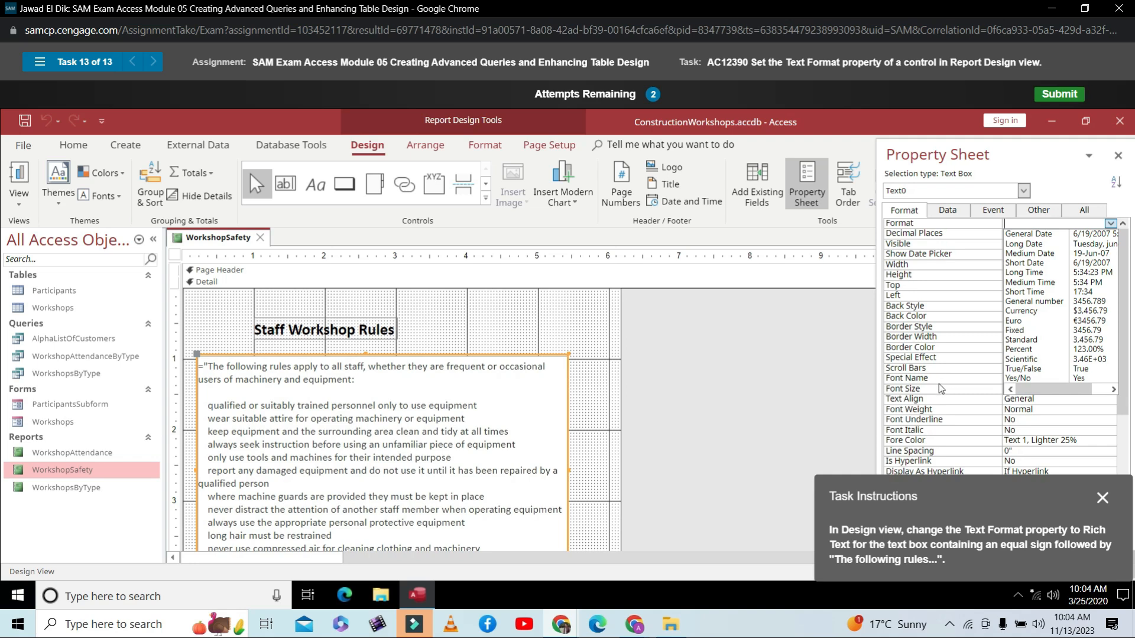
pyautogui.click(926, 404)
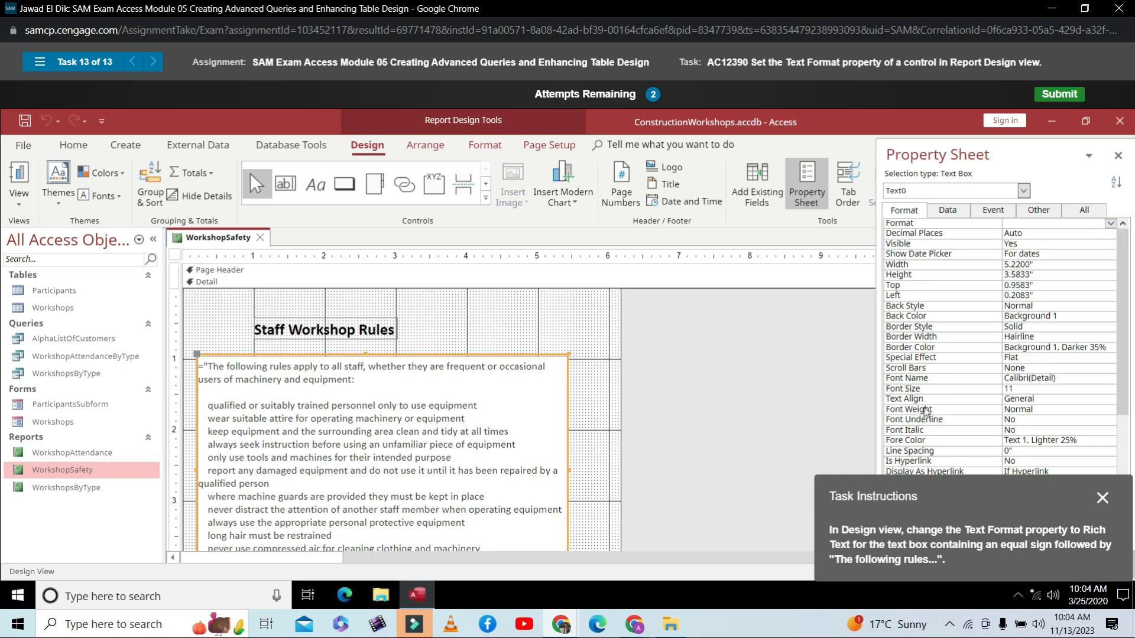
# - Look through the text box's Format properties for the Text Format setting, moving the task instructions out of the way
pyautogui.scroll(-1, 928, 418)
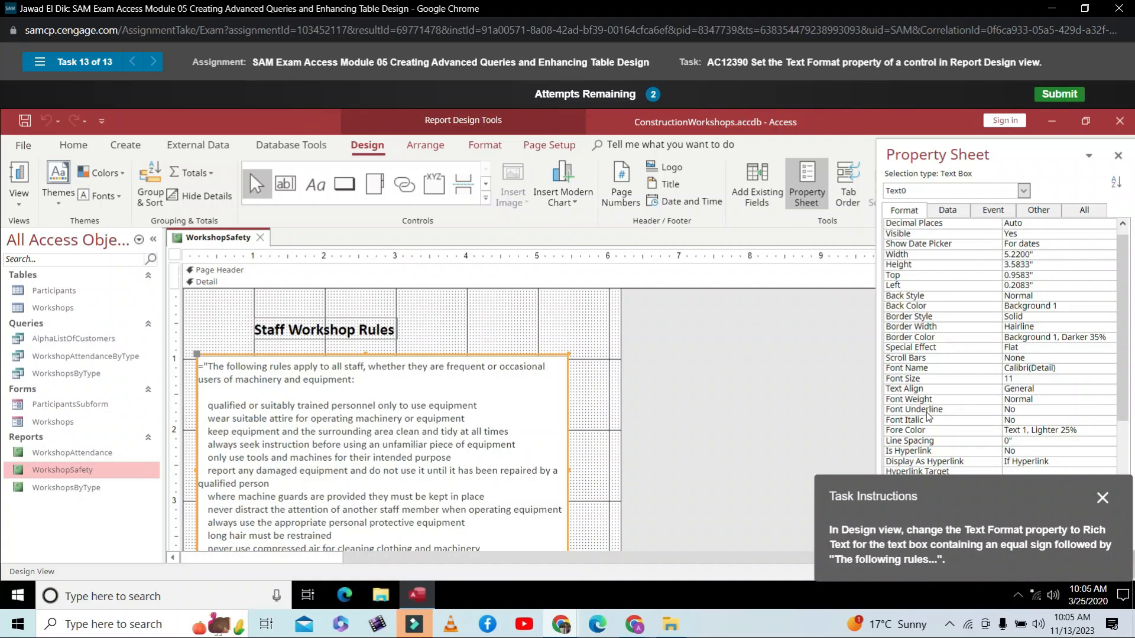
pyautogui.scroll(-1, 928, 416)
pyautogui.scroll(-3, 928, 417)
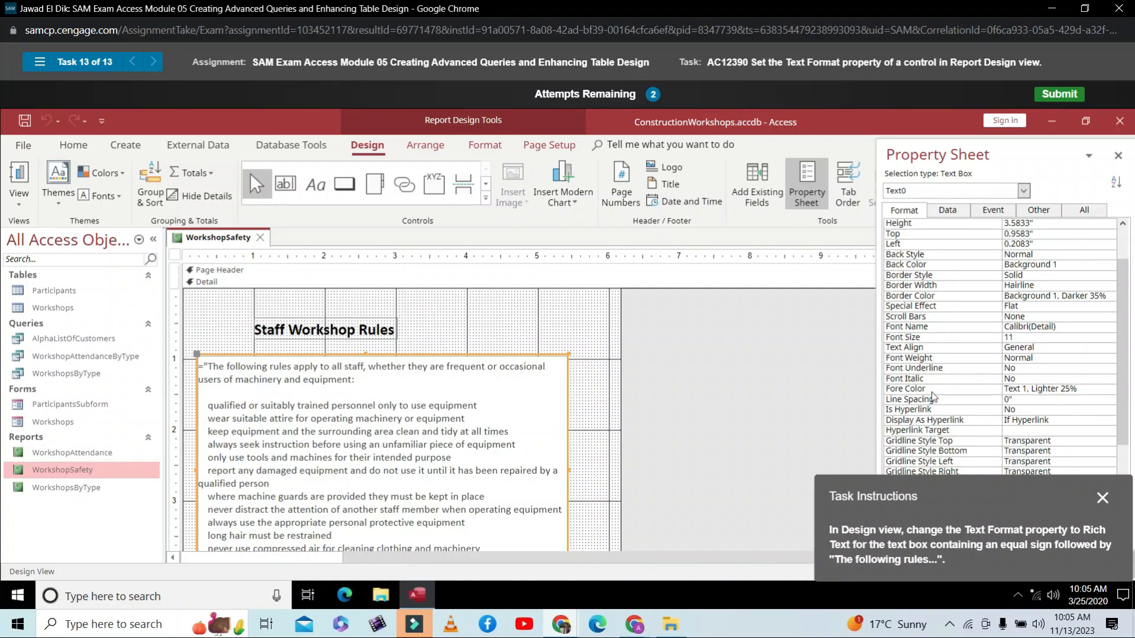
pyautogui.scroll(-3, 934, 367)
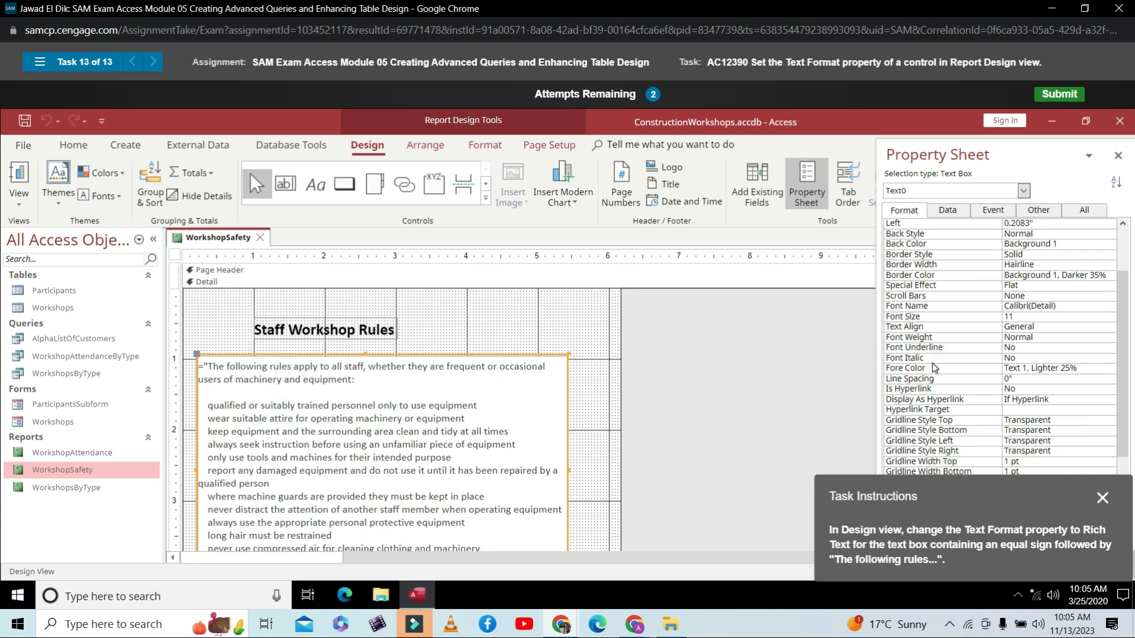
pyautogui.scroll(-2, 934, 367)
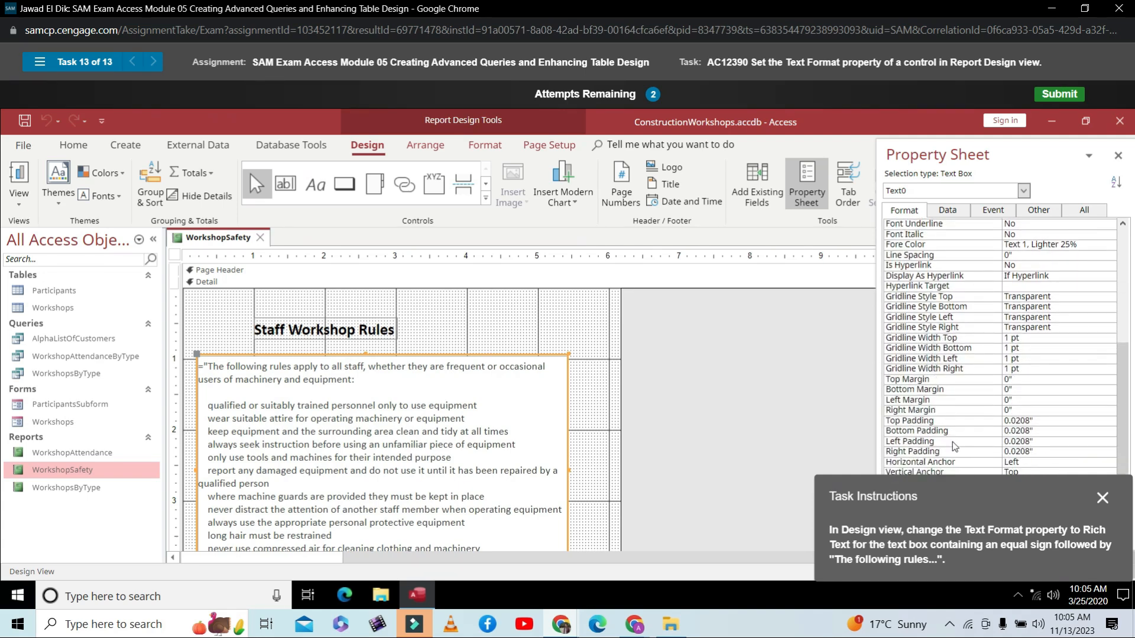
pyautogui.moveTo(1011, 509); pyautogui.dragTo(708, 236)
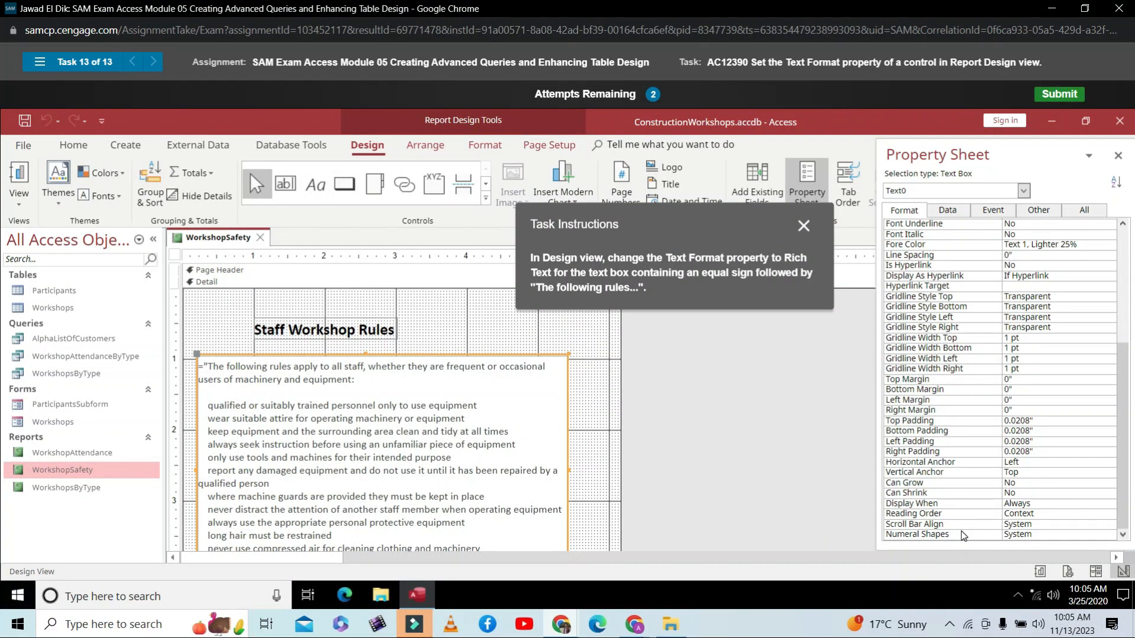
pyautogui.scroll(2, 954, 480)
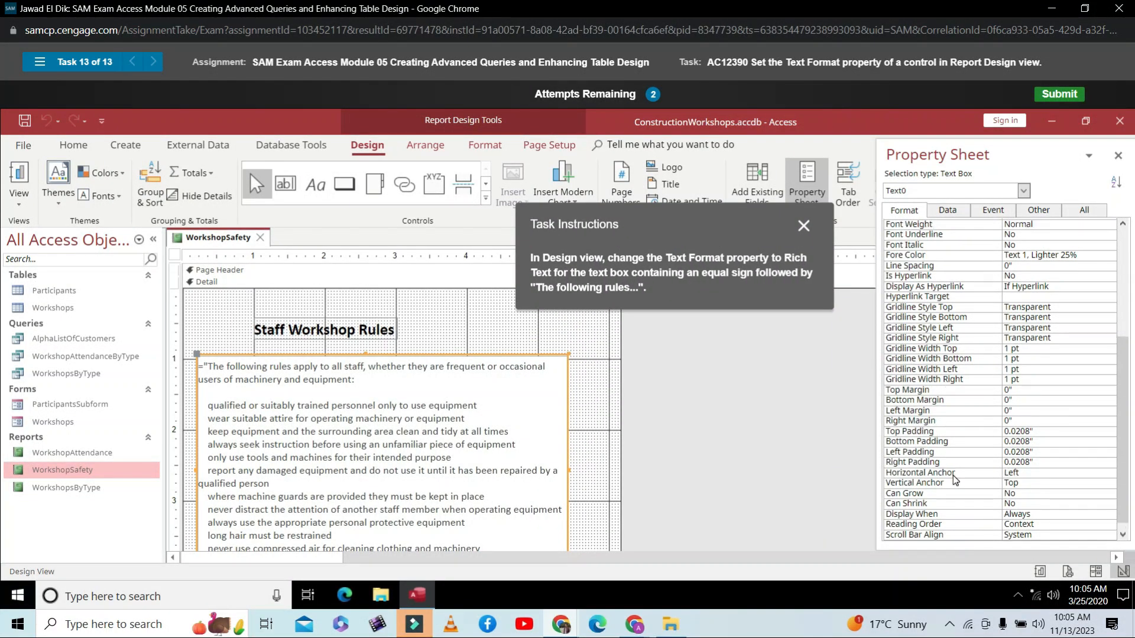
pyautogui.scroll(3, 954, 480)
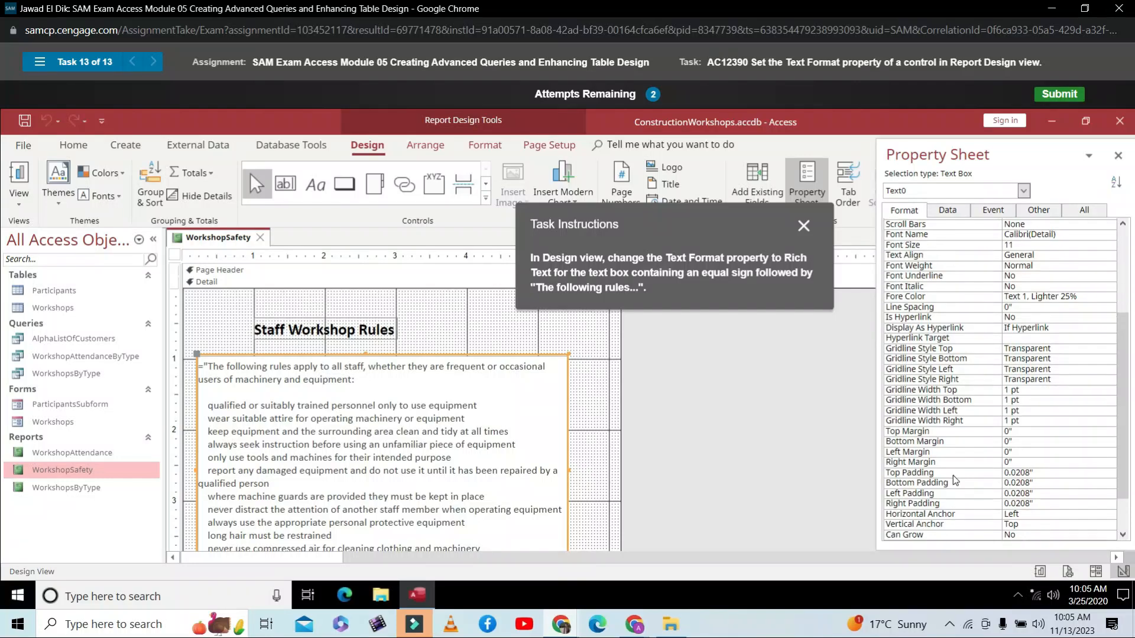
pyautogui.scroll(3, 954, 480)
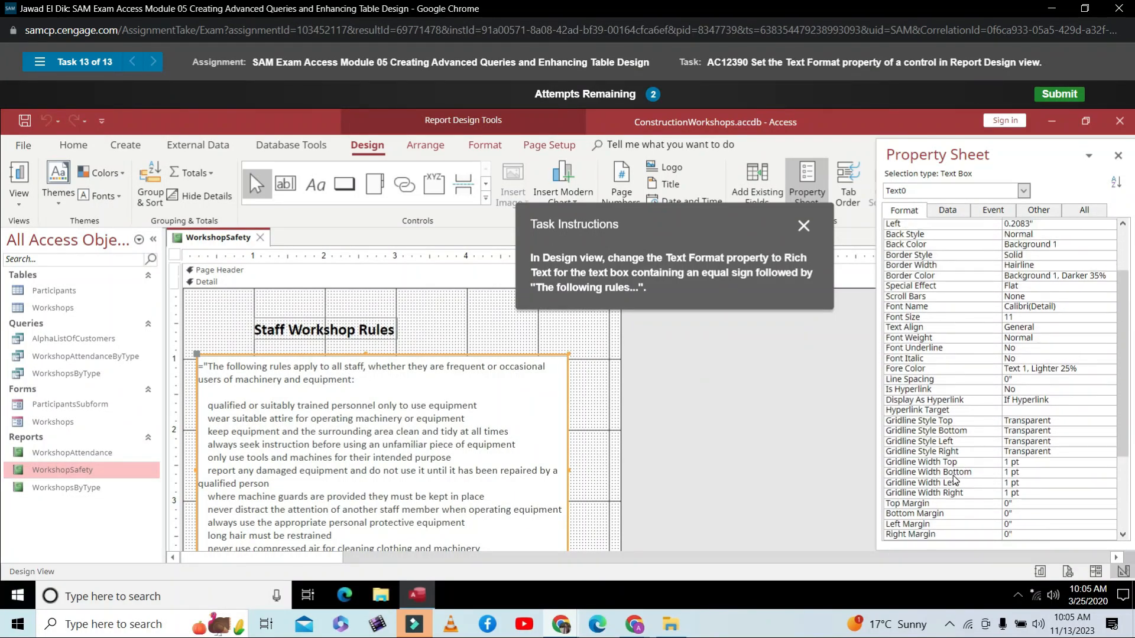
pyautogui.scroll(3, 953, 480)
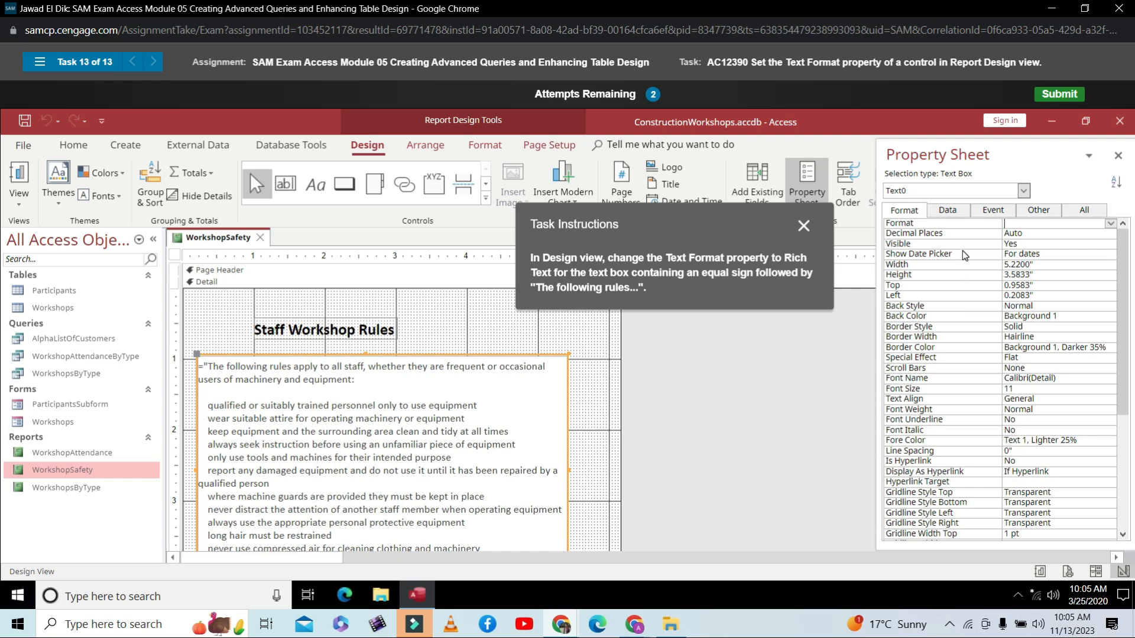
# - From the full property list, set the Text Format property of the "The following rules" text box to Rich Text
pyautogui.click(1085, 211)
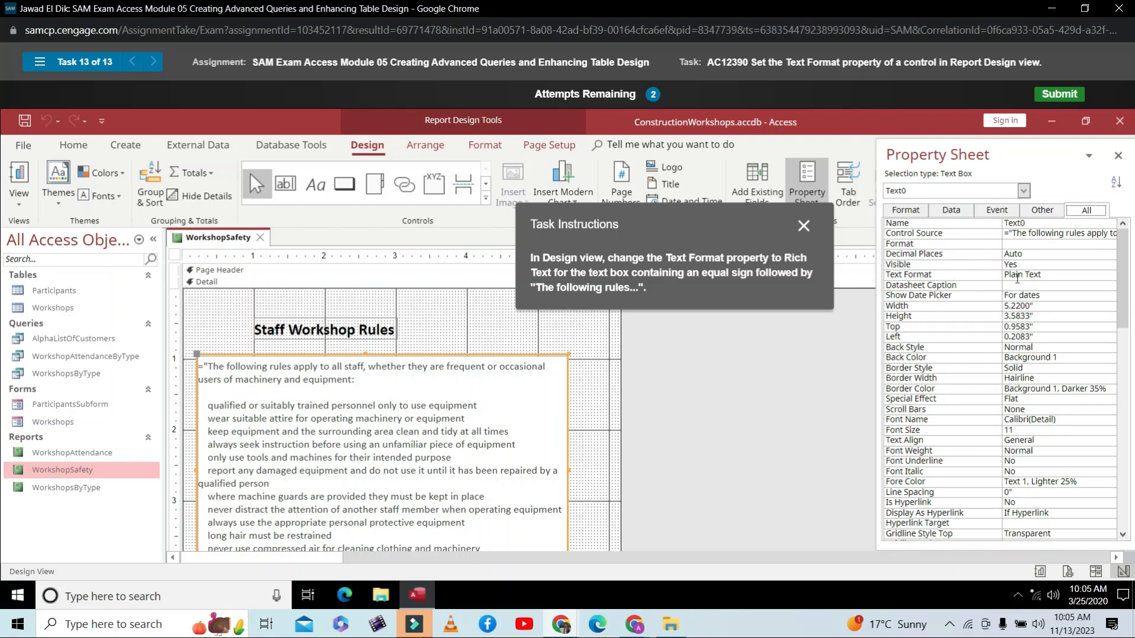
pyautogui.click(1056, 275)
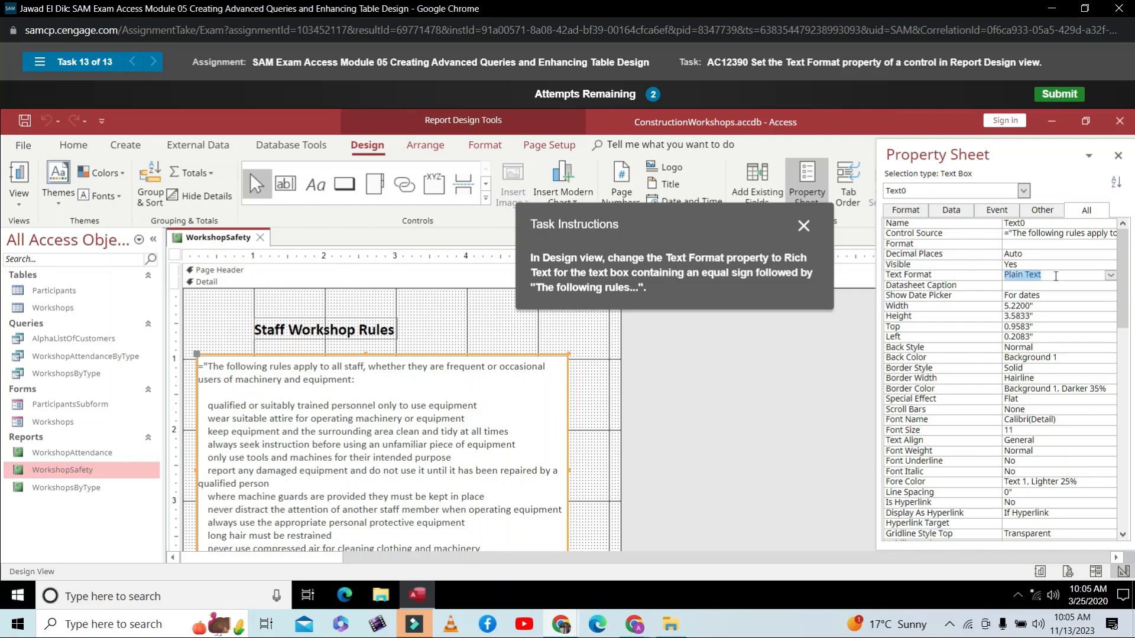
pyautogui.click(1110, 275)
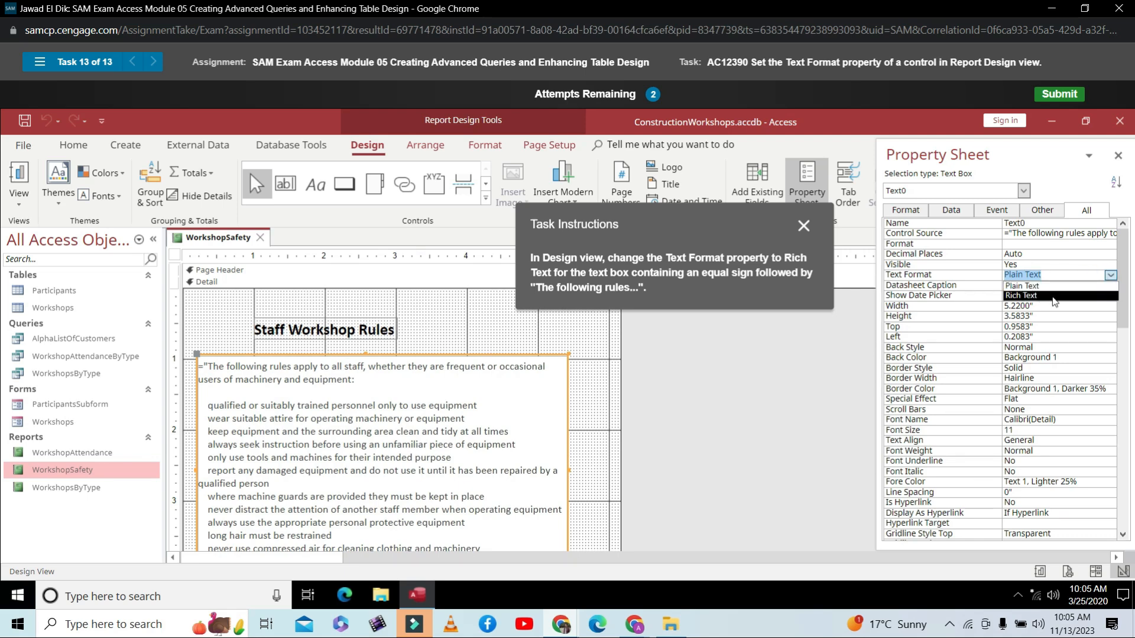
pyautogui.click(1071, 299)
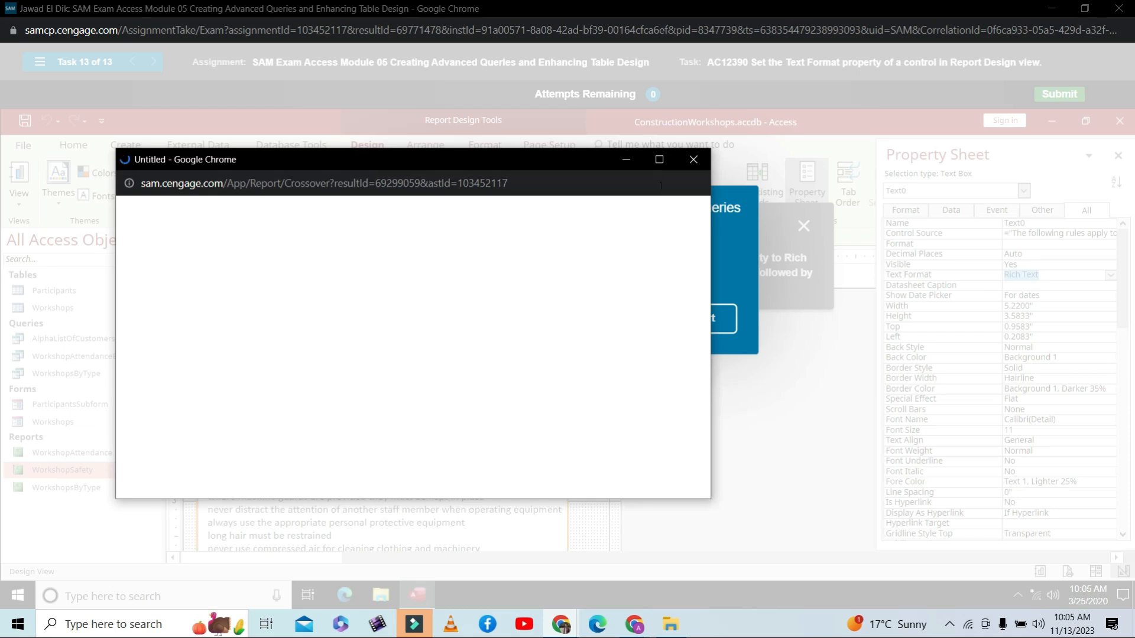
# - Maximize the exam study guide report and review the overall score and the result of each task
pyautogui.click(657, 160)
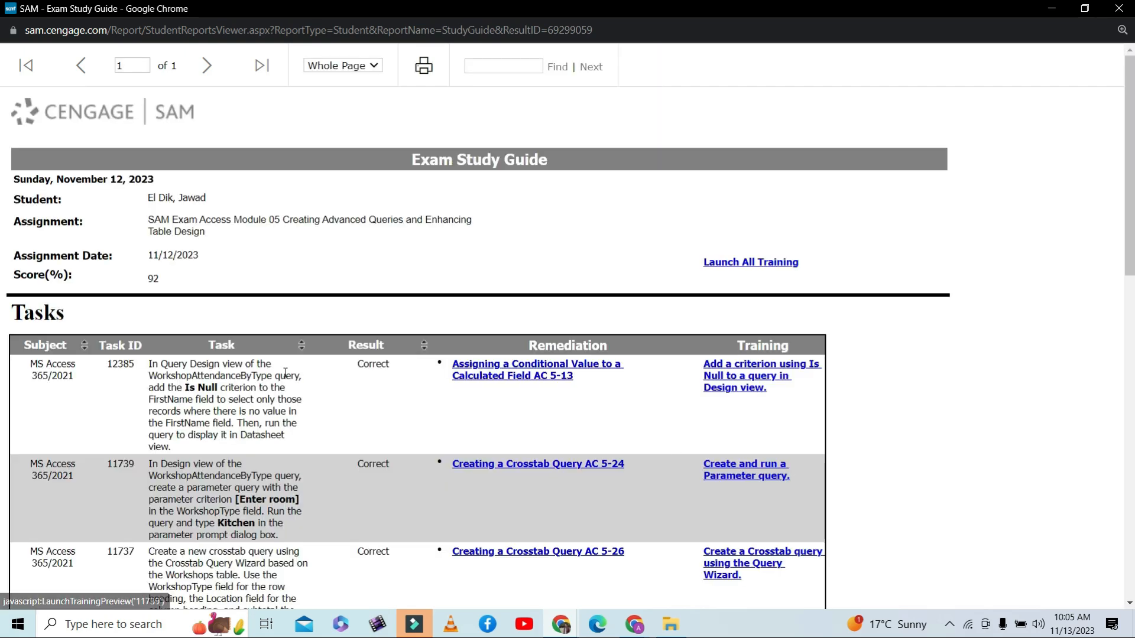
pyautogui.doubleClick(153, 278)
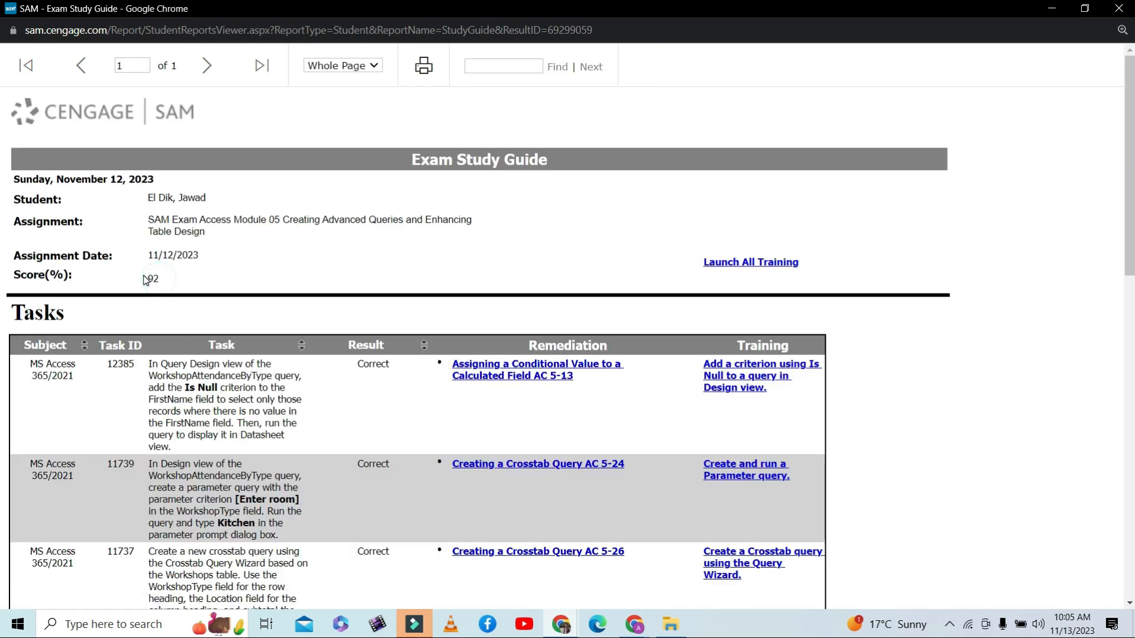
pyautogui.click(151, 277)
pyautogui.click(174, 281)
pyautogui.scroll(-2, 927, 353)
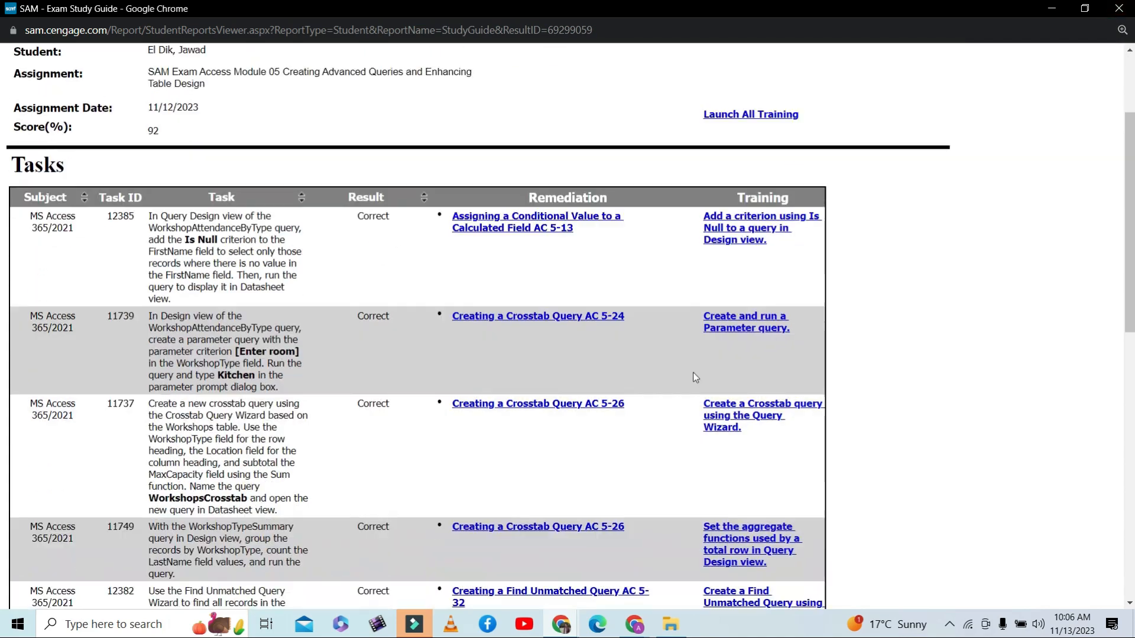
pyautogui.scroll(-5, 301, 390)
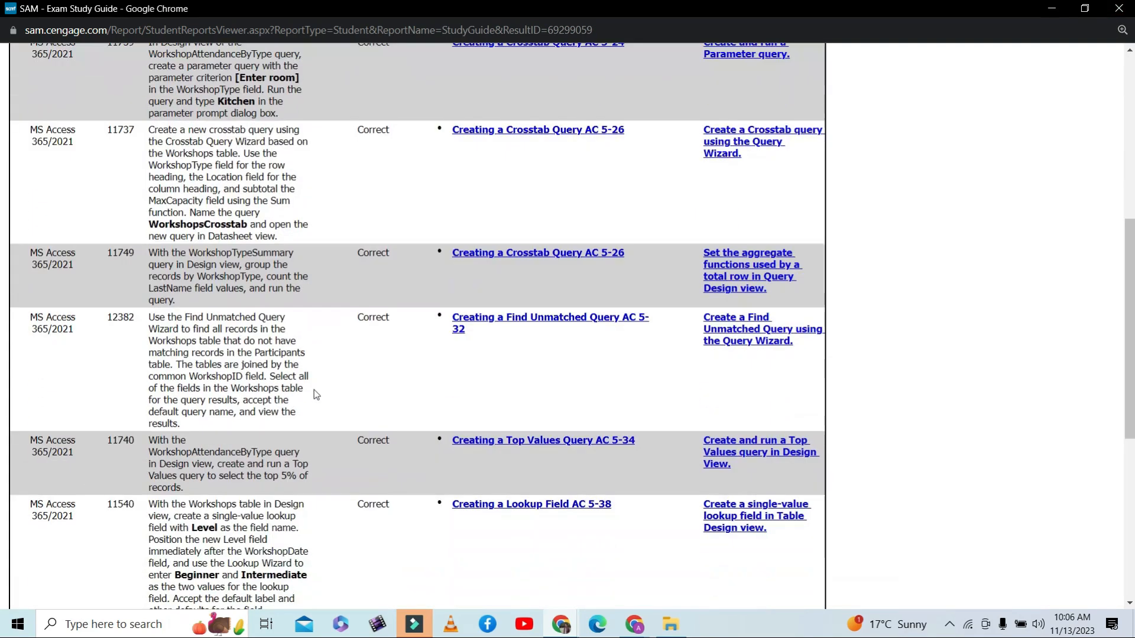
pyautogui.scroll(-4, 354, 402)
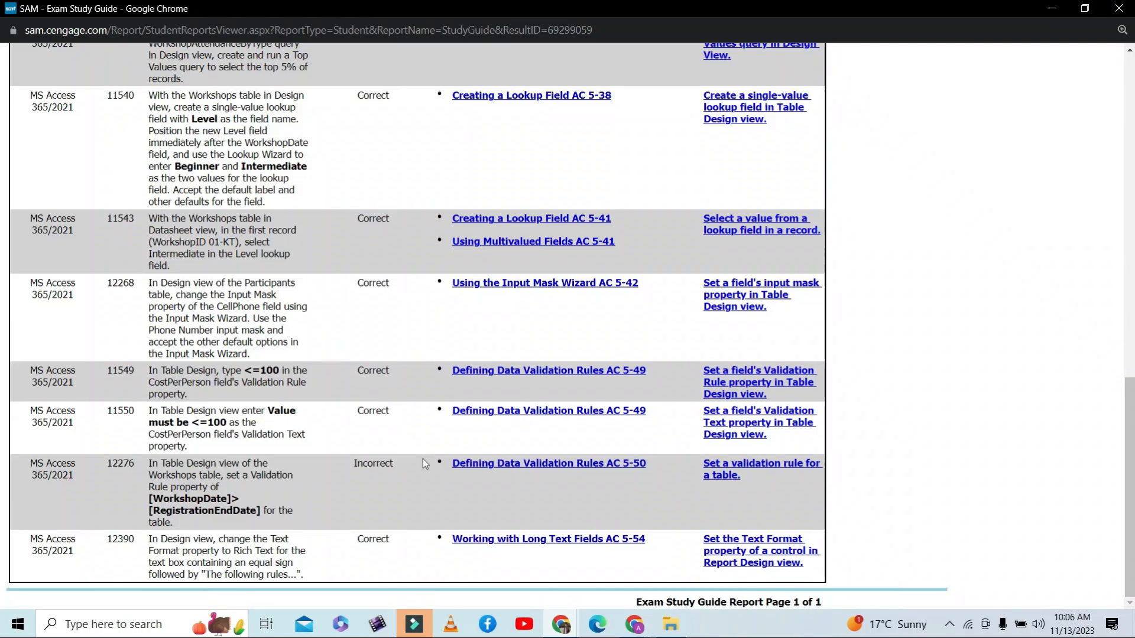
# - Close the finished exam and open the remediation reading Defining Data Validation Rules AC 5-50, dismissing the MindTap introductory dialogs
pyautogui.click(731, 464)
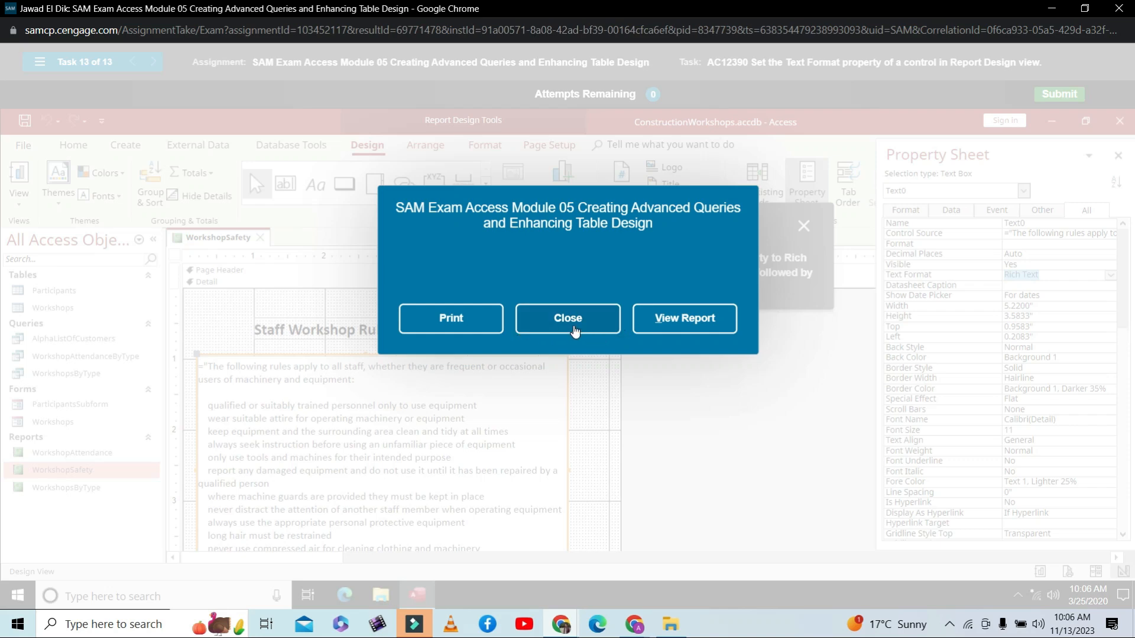
pyautogui.click(574, 328)
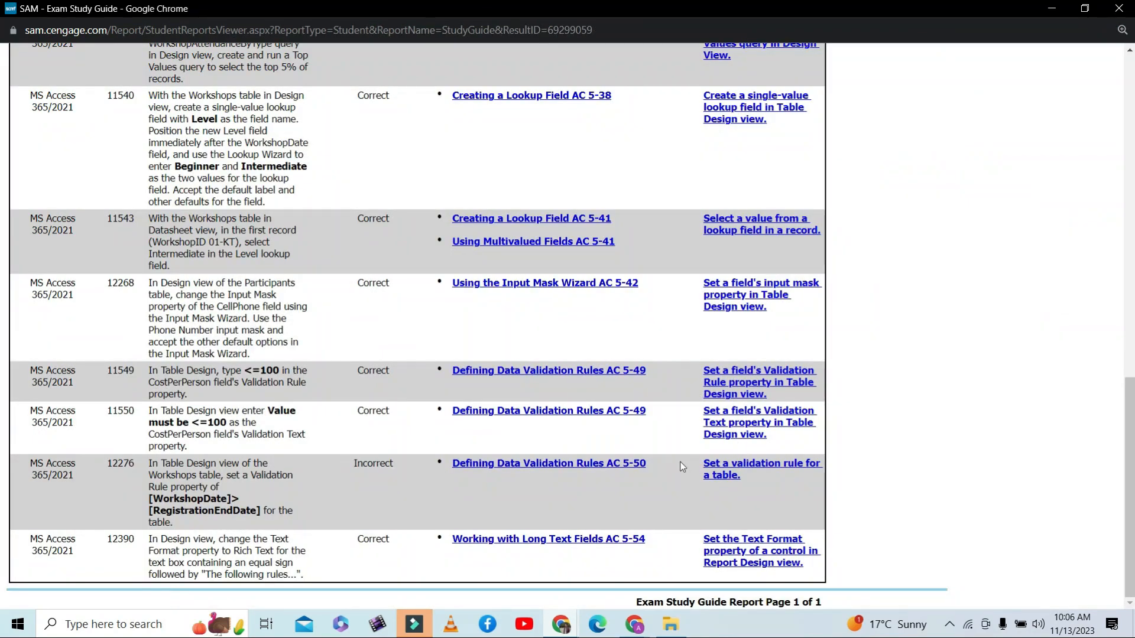
pyautogui.click(600, 463)
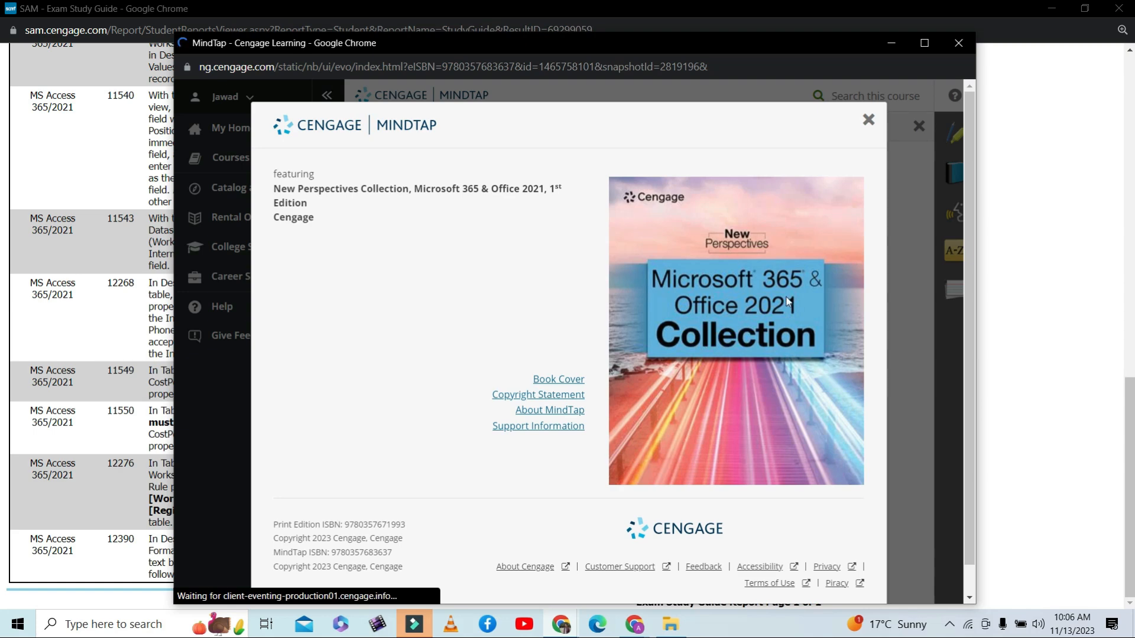
pyautogui.click(867, 124)
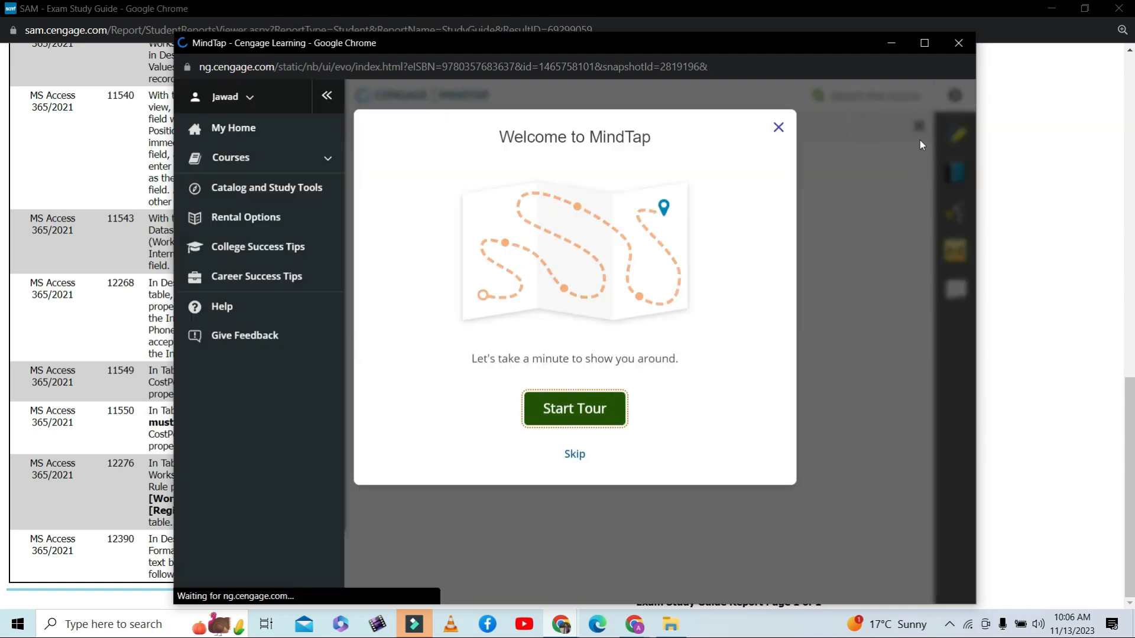
pyautogui.click(778, 127)
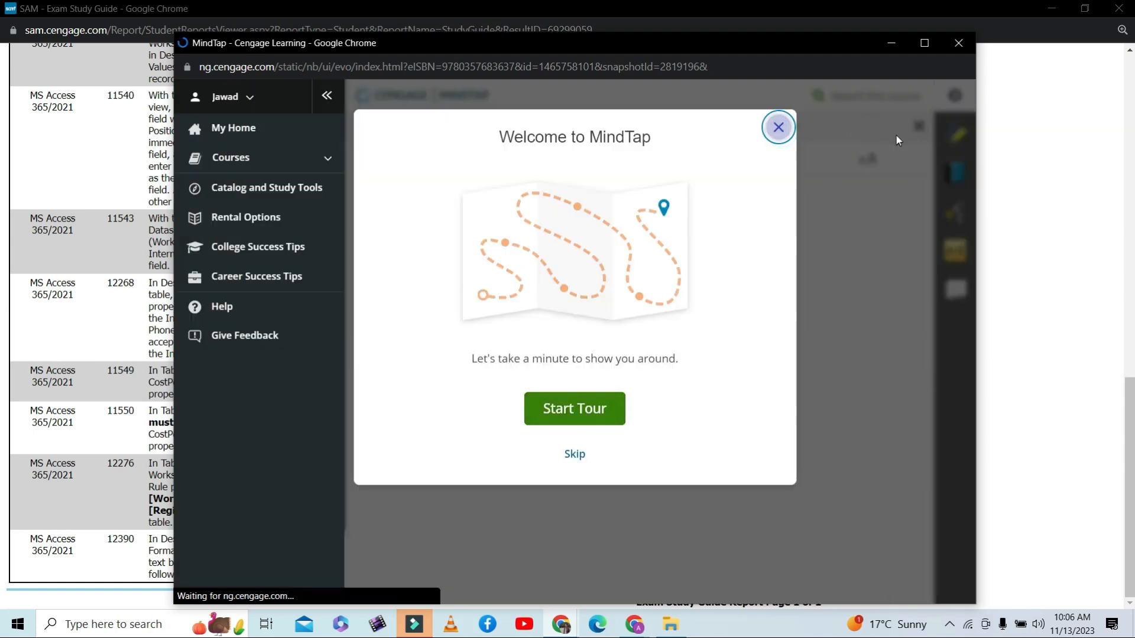